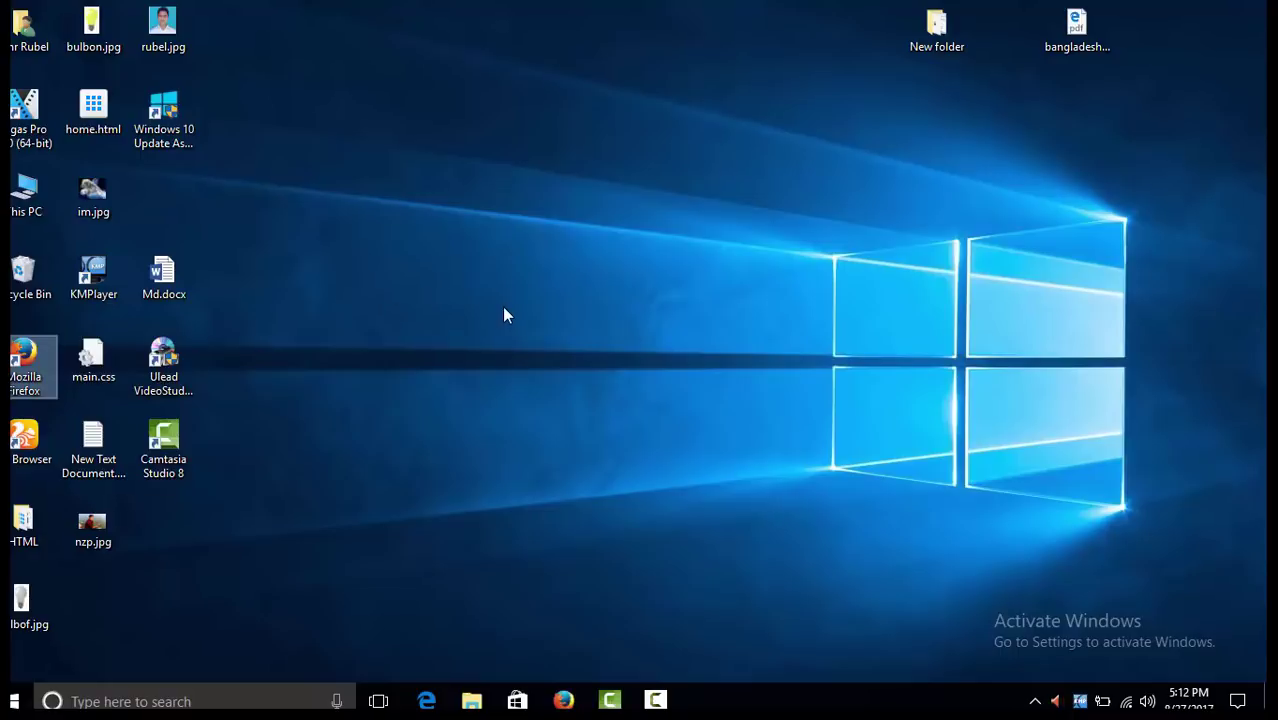
Step: Launch Mozilla Firefox from its desktop shortcut
key("Return")
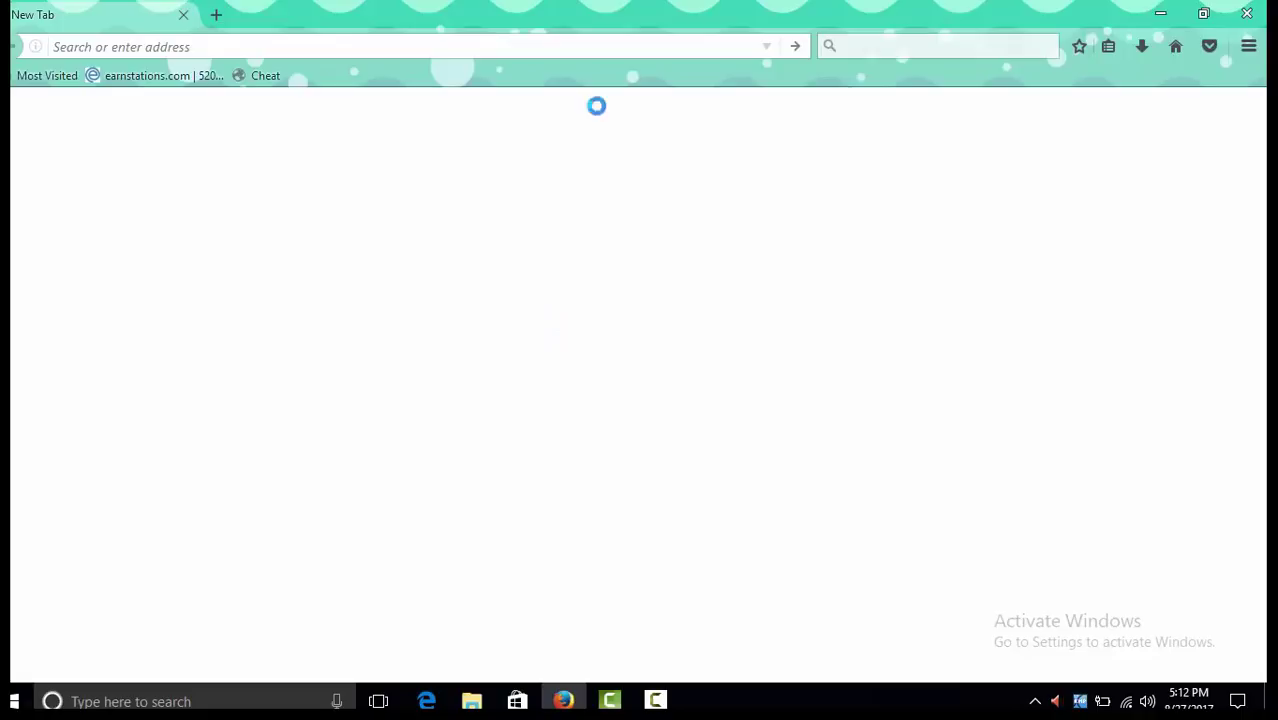
left_click(891, 284)
type("www")
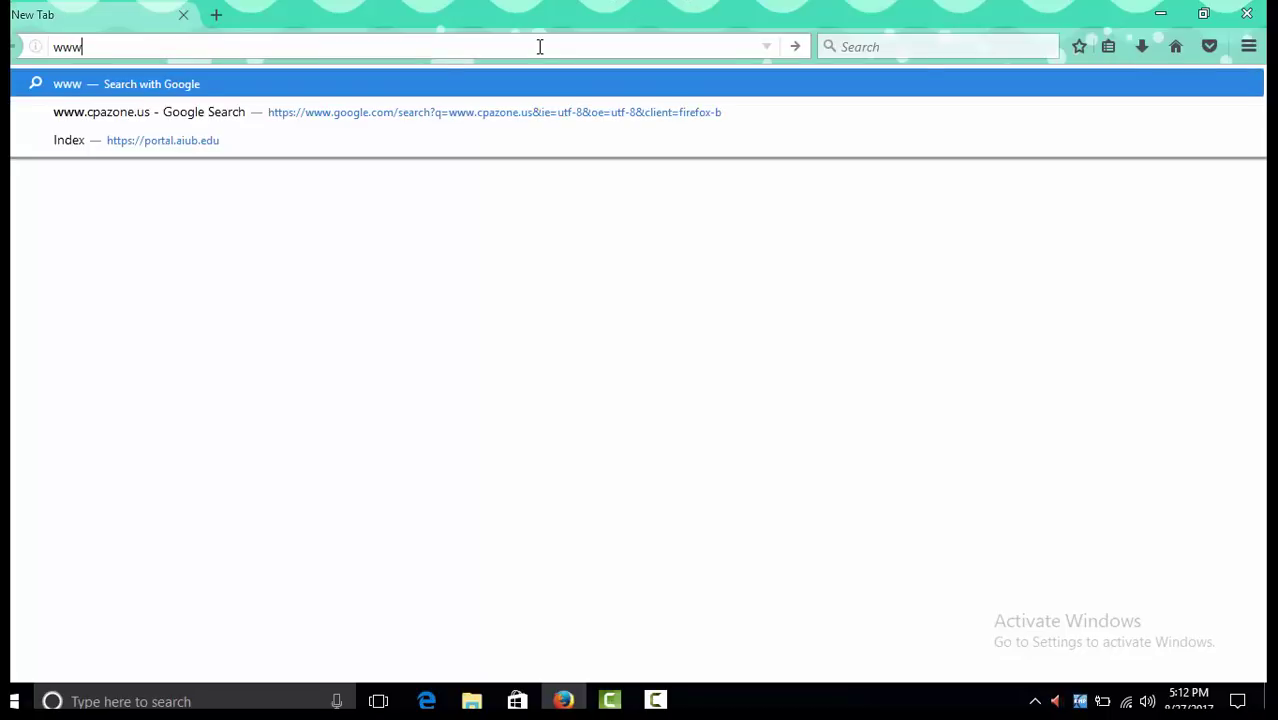
type(".co")
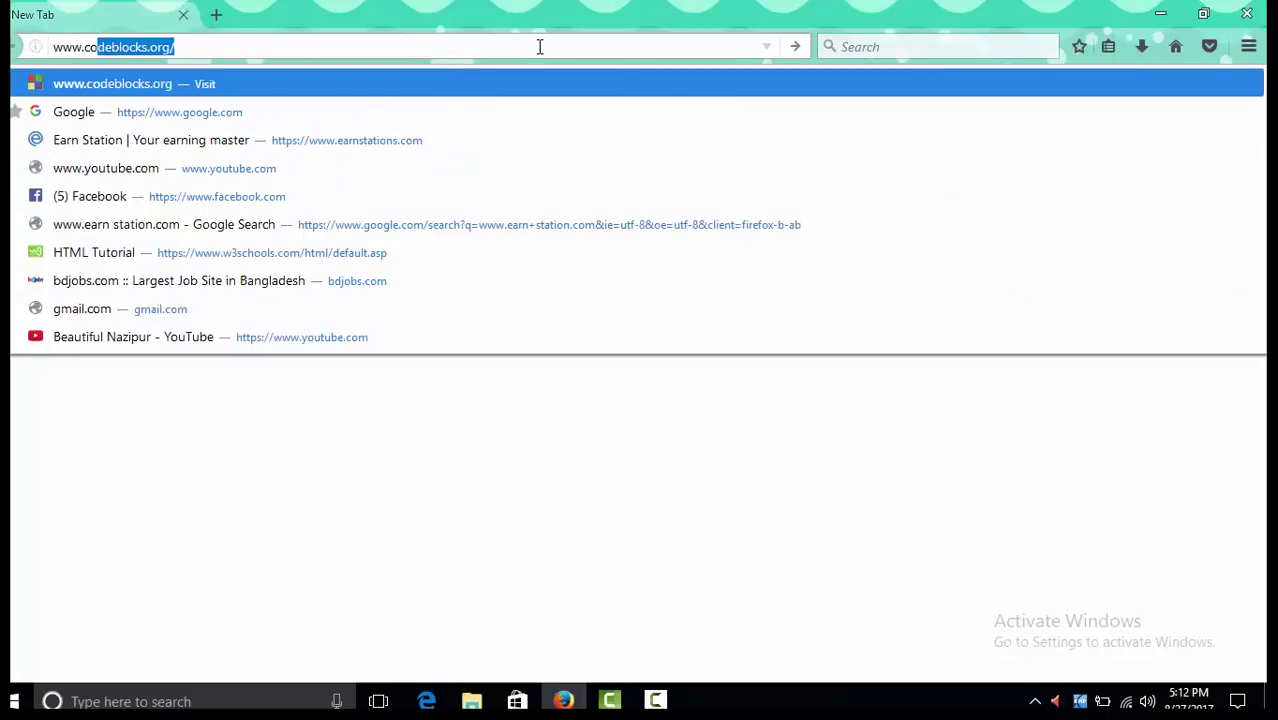
type("de")
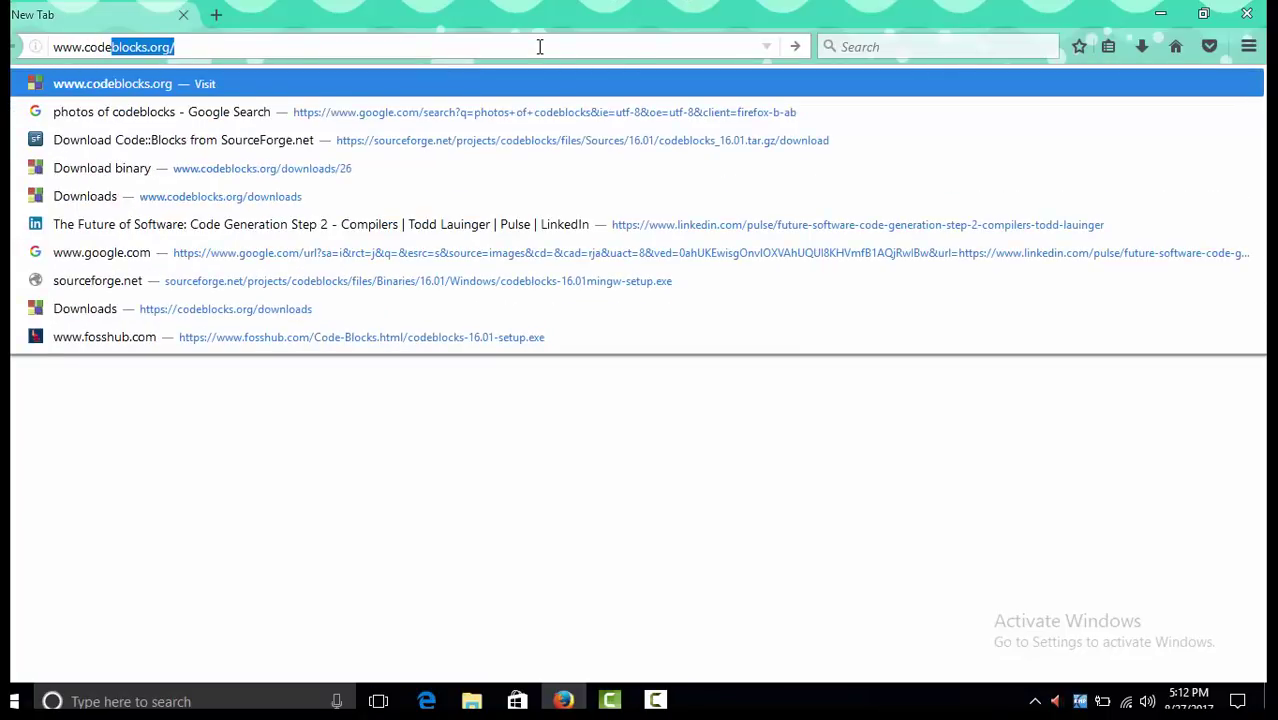
left_click(289, 43)
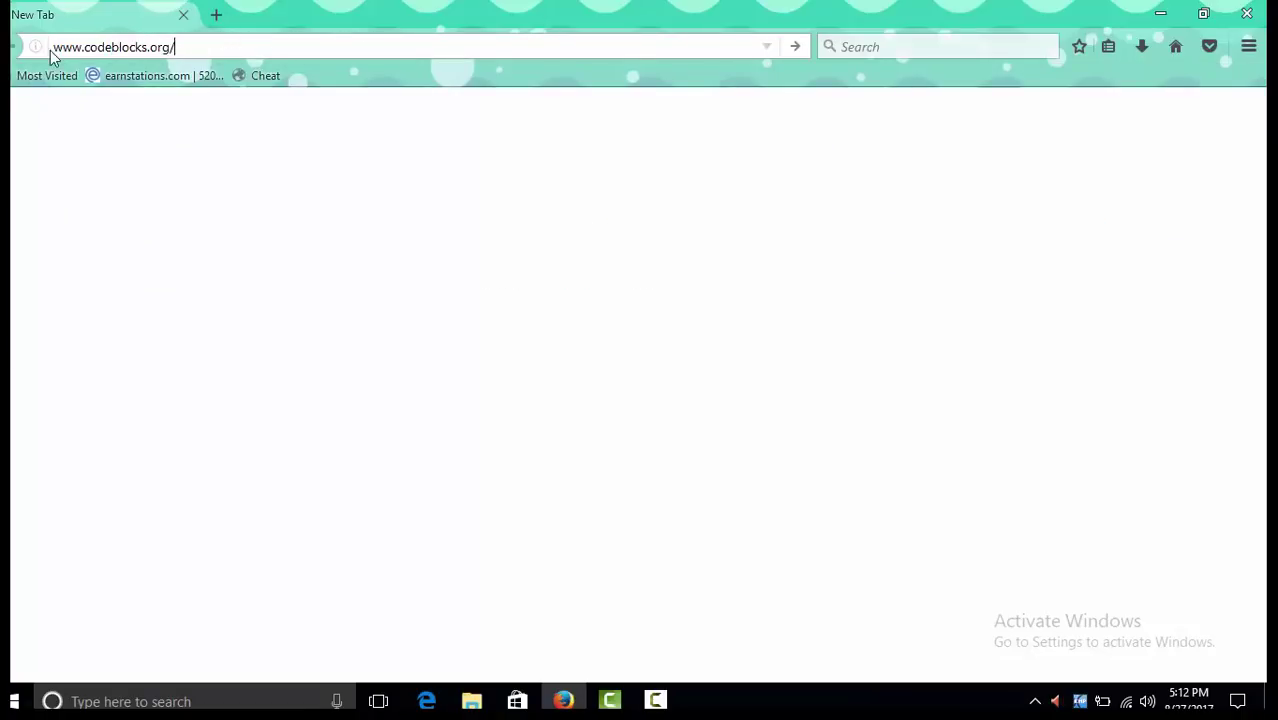
Step: Load codeblocks.org and go to its Downloads page
key("Return")
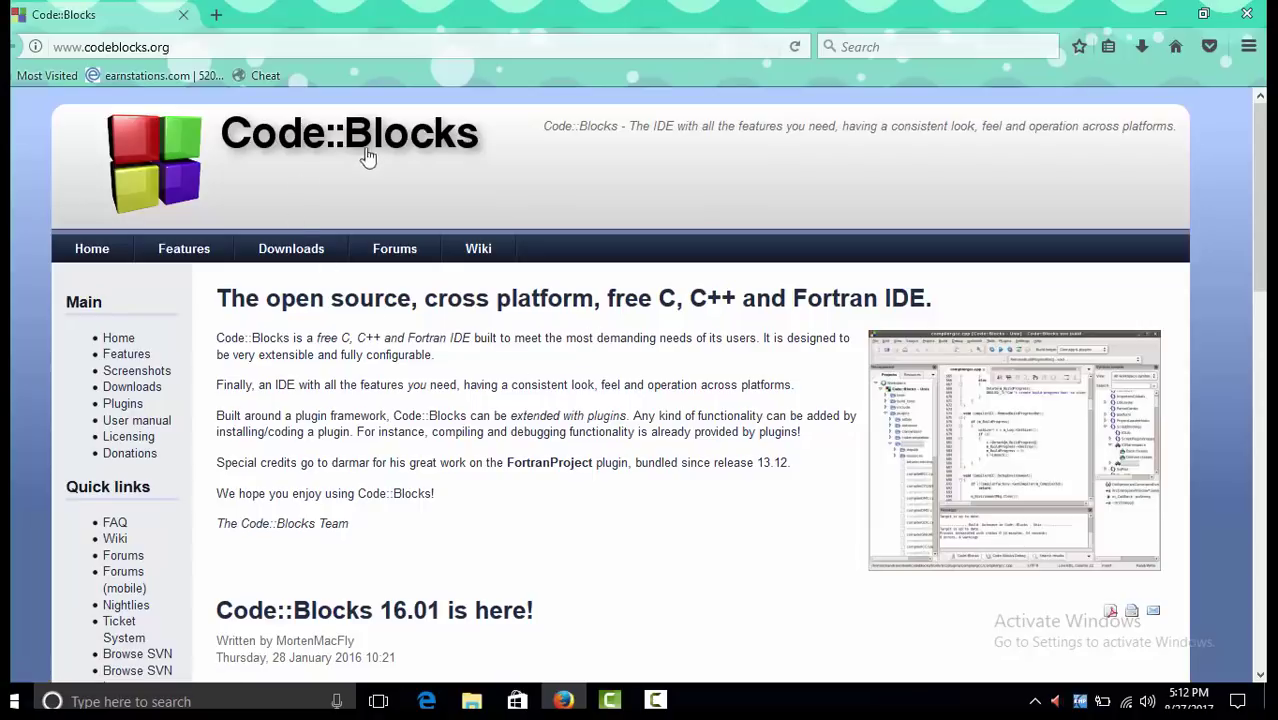
left_click(303, 250)
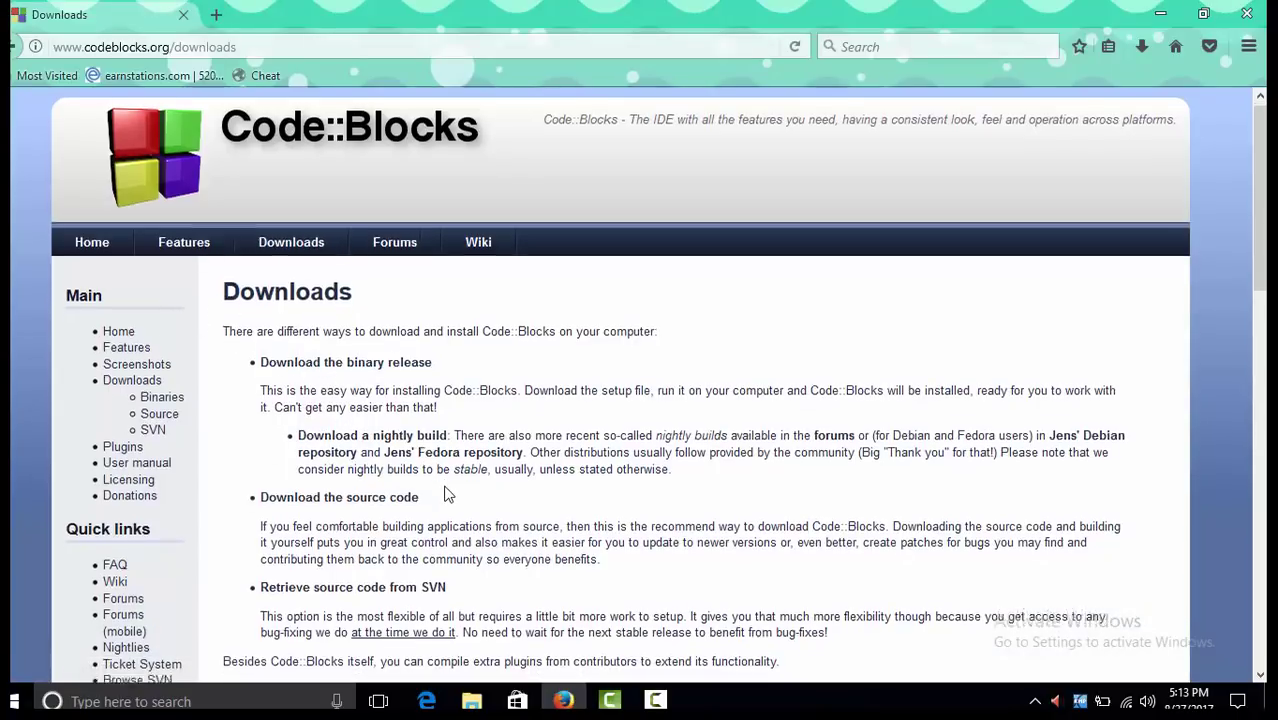
scroll(447, 494, "down", 8)
scroll(447, 494, "down", 3)
scroll(447, 494, "up", 12)
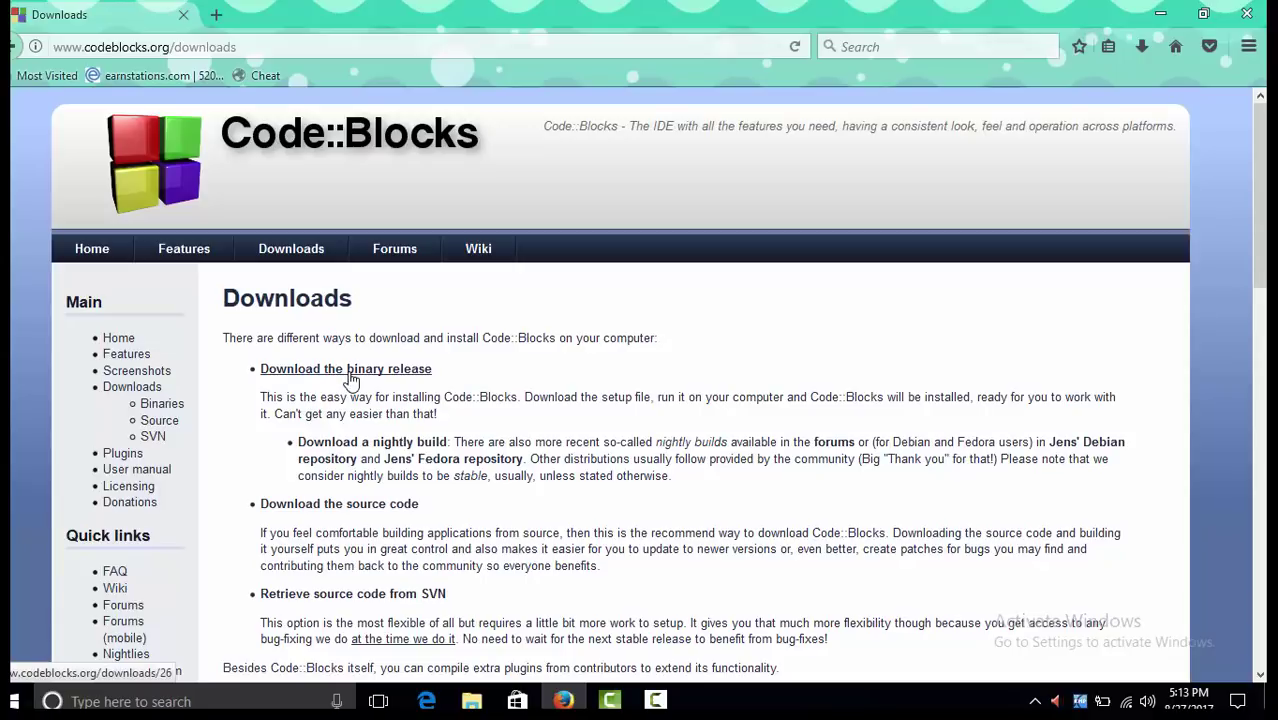
Step: Open the binary release page and get codeblocks-16.01mingw-setup.exe from Sourceforge.net
left_click(350, 370)
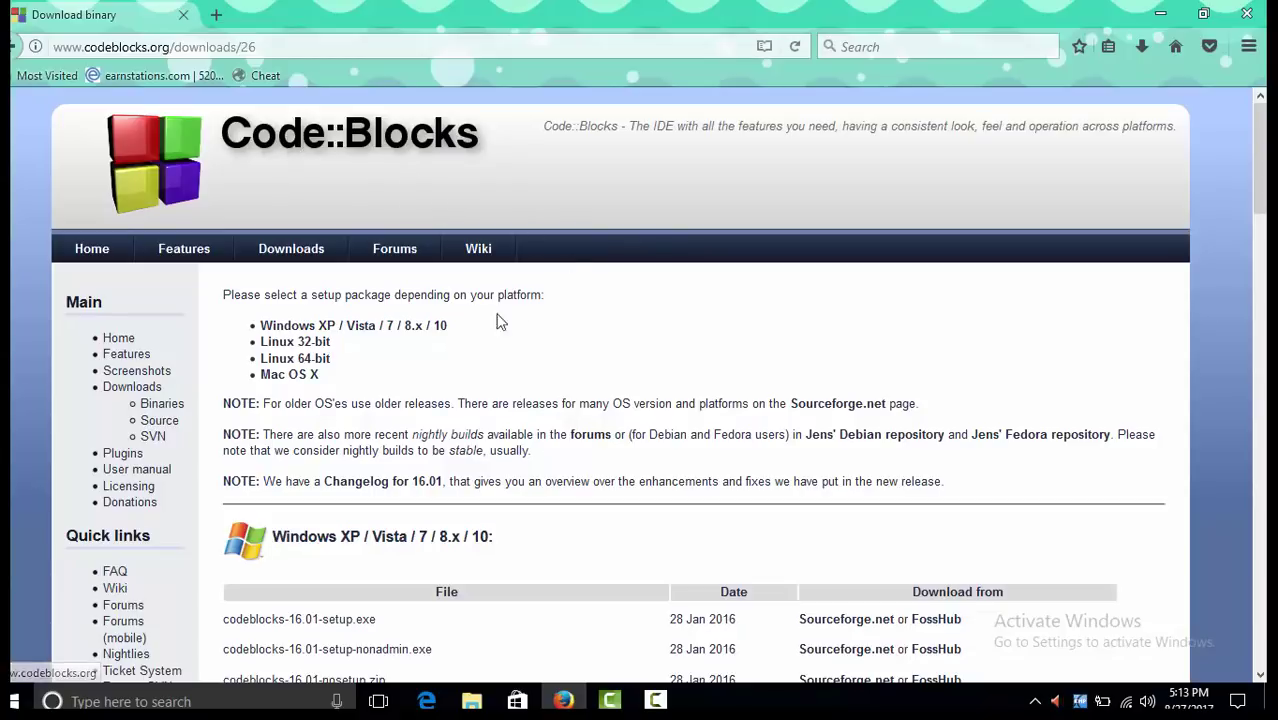
scroll(340, 575, "down", 2)
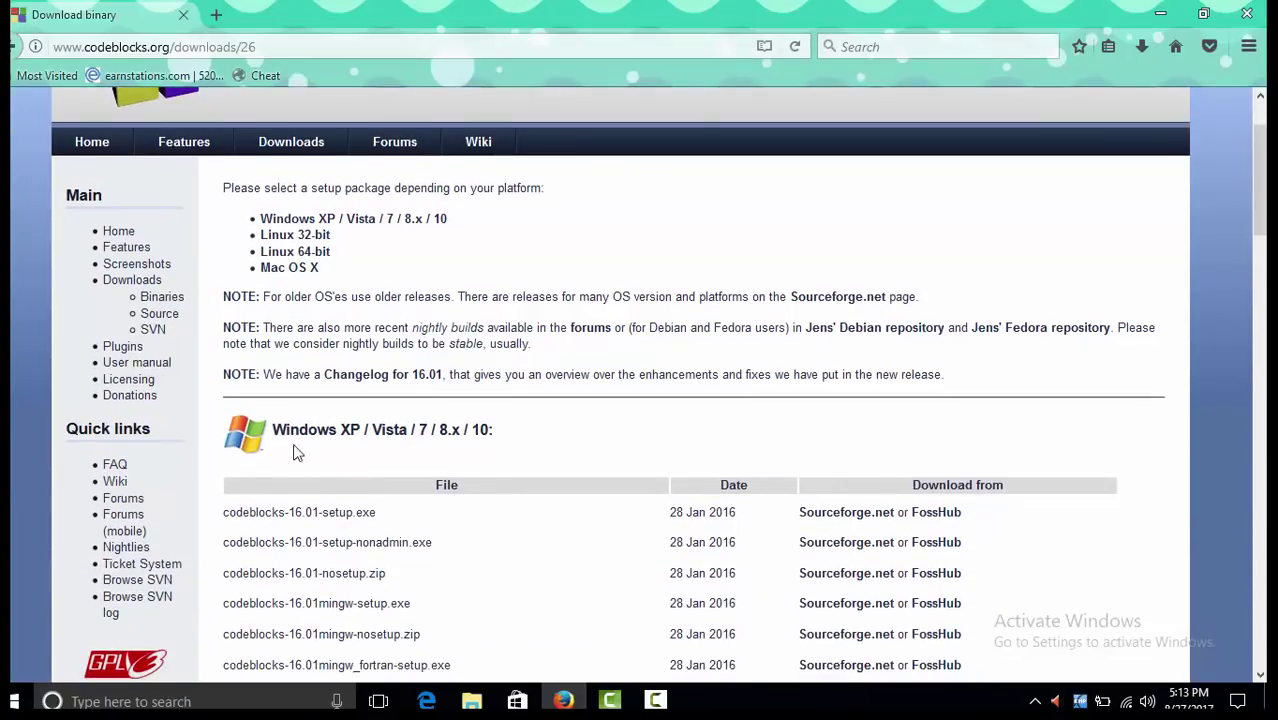
left_click_drag(233, 512, 376, 514)
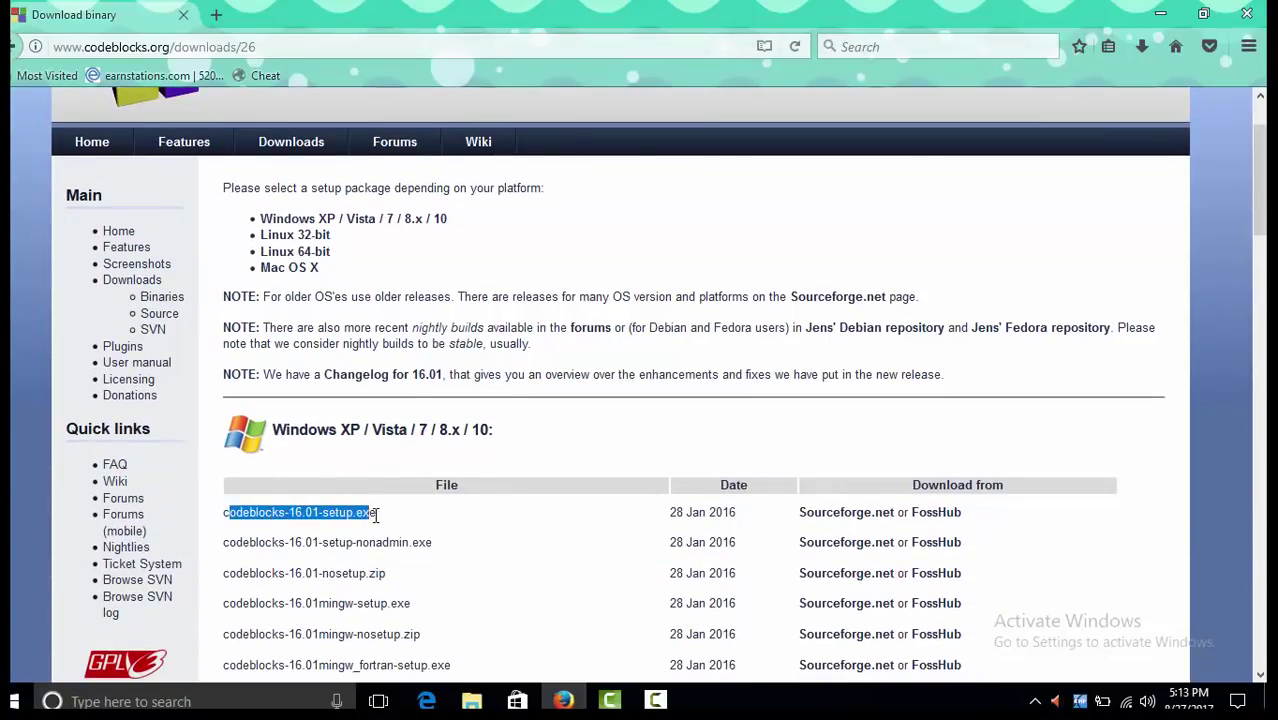
left_click(418, 522)
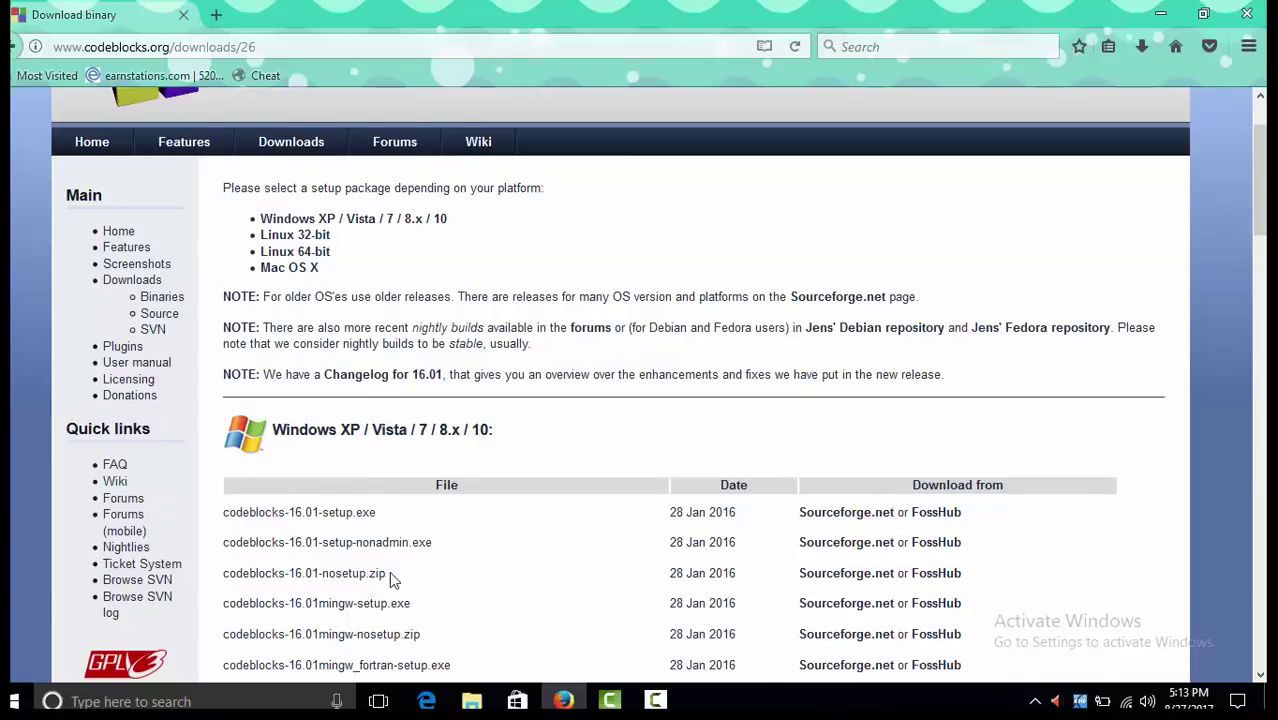
scroll(392, 580, "down", 4)
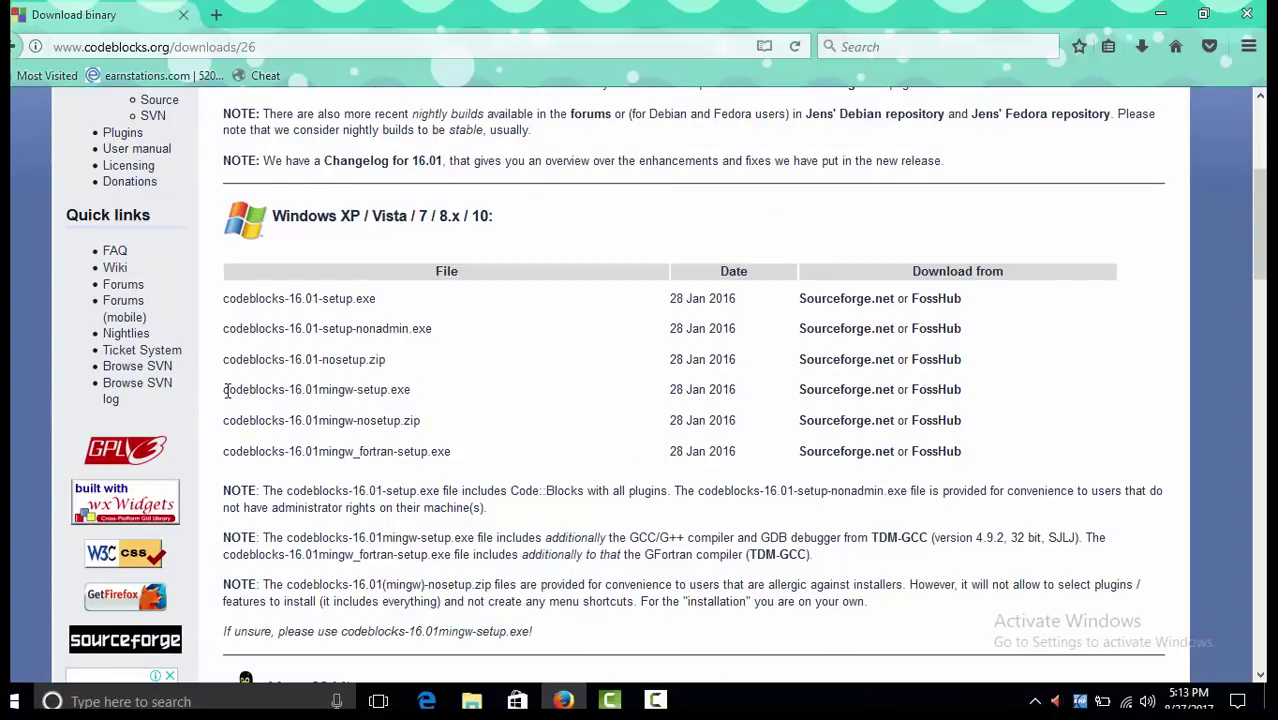
left_click_drag(233, 391, 386, 390)
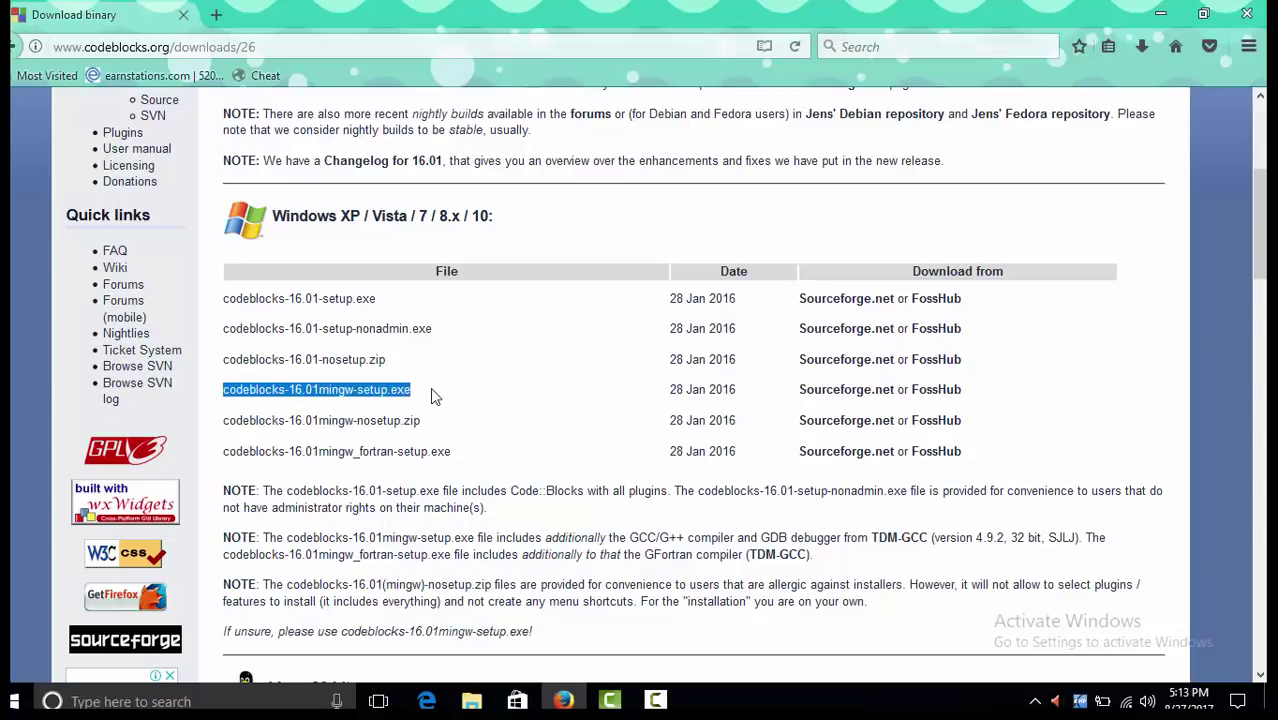
left_click(855, 400)
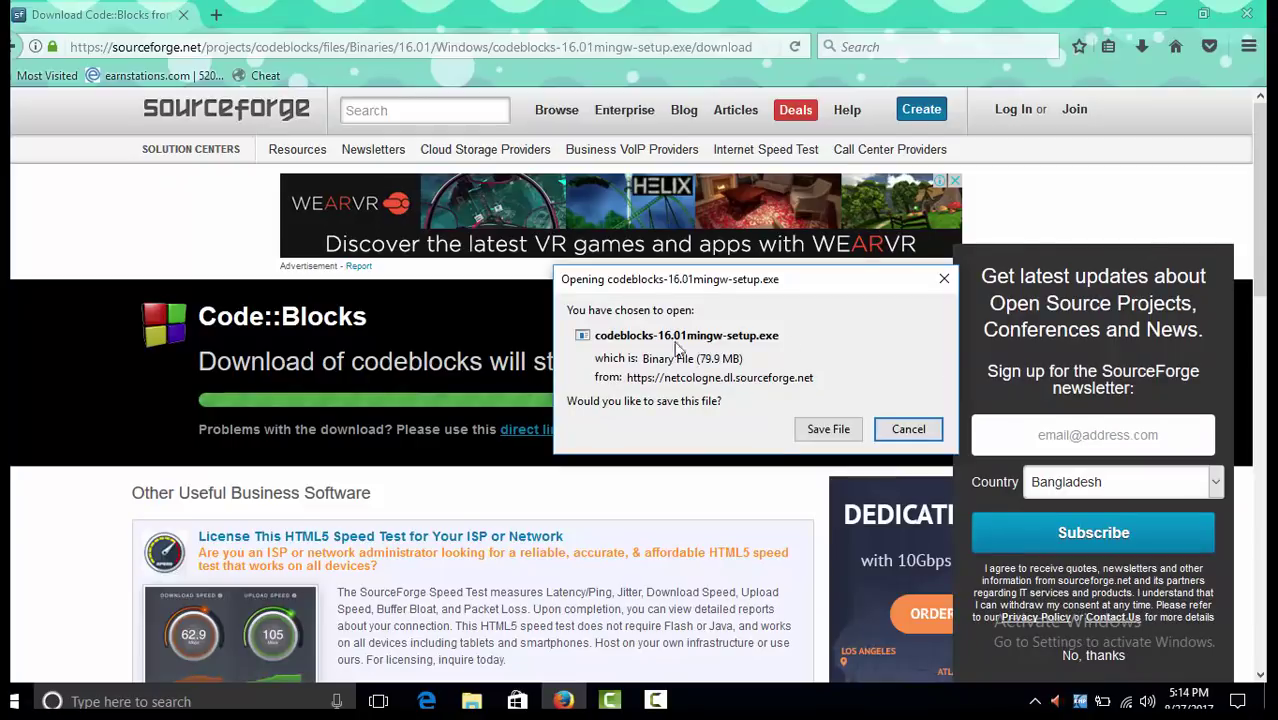
Step: Save codeblocks-16.01mingw-setup(2).exe, then cancel that duplicate download in the Downloads panel
left_click(828, 430)
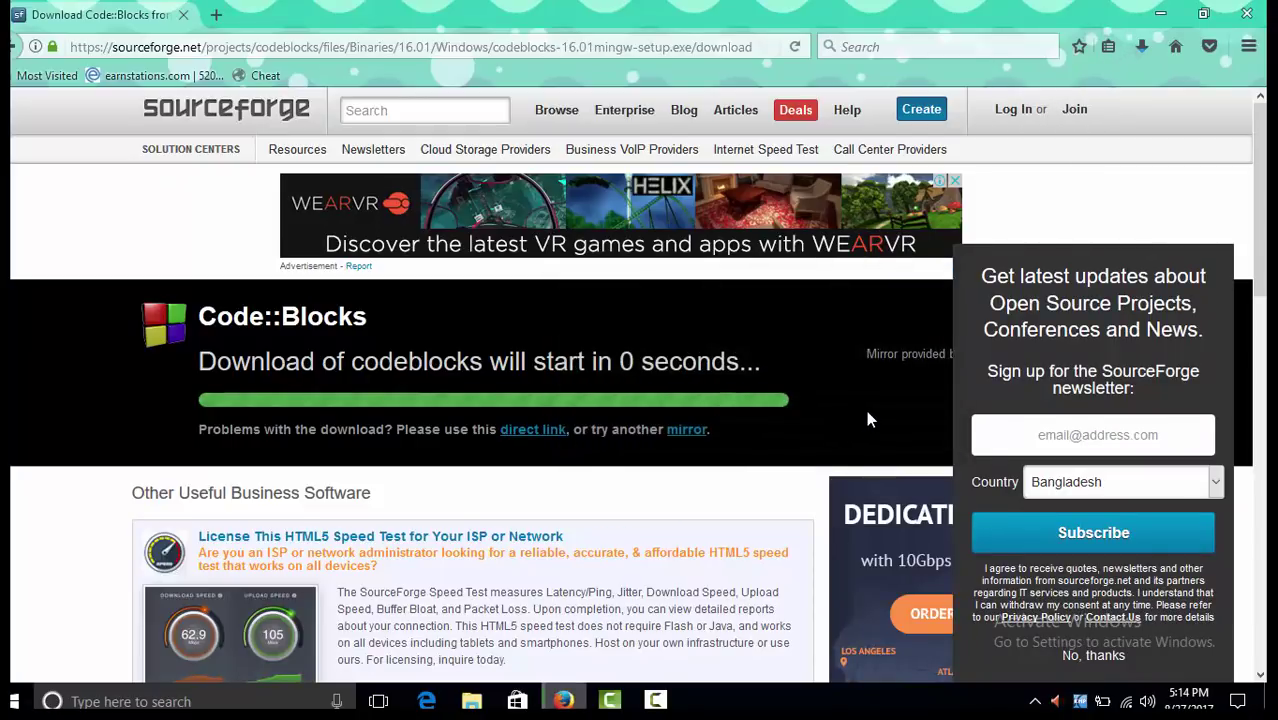
left_click(1141, 50)
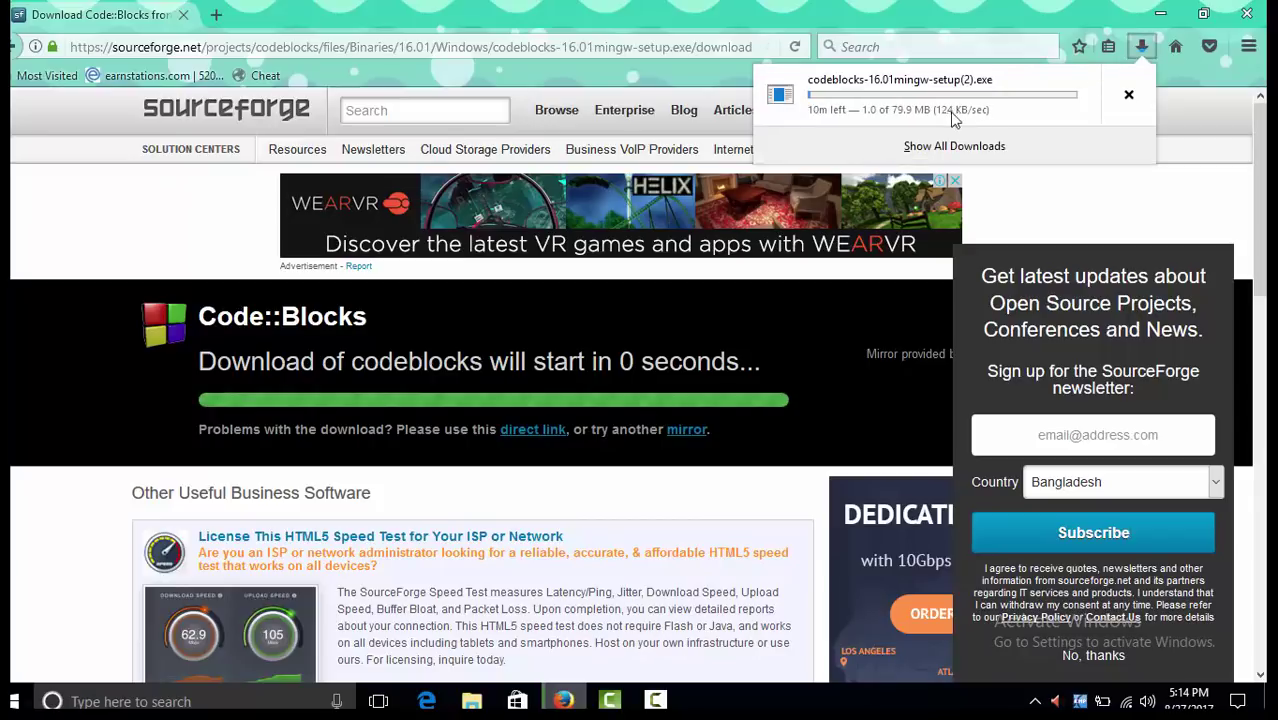
left_click(1129, 98)
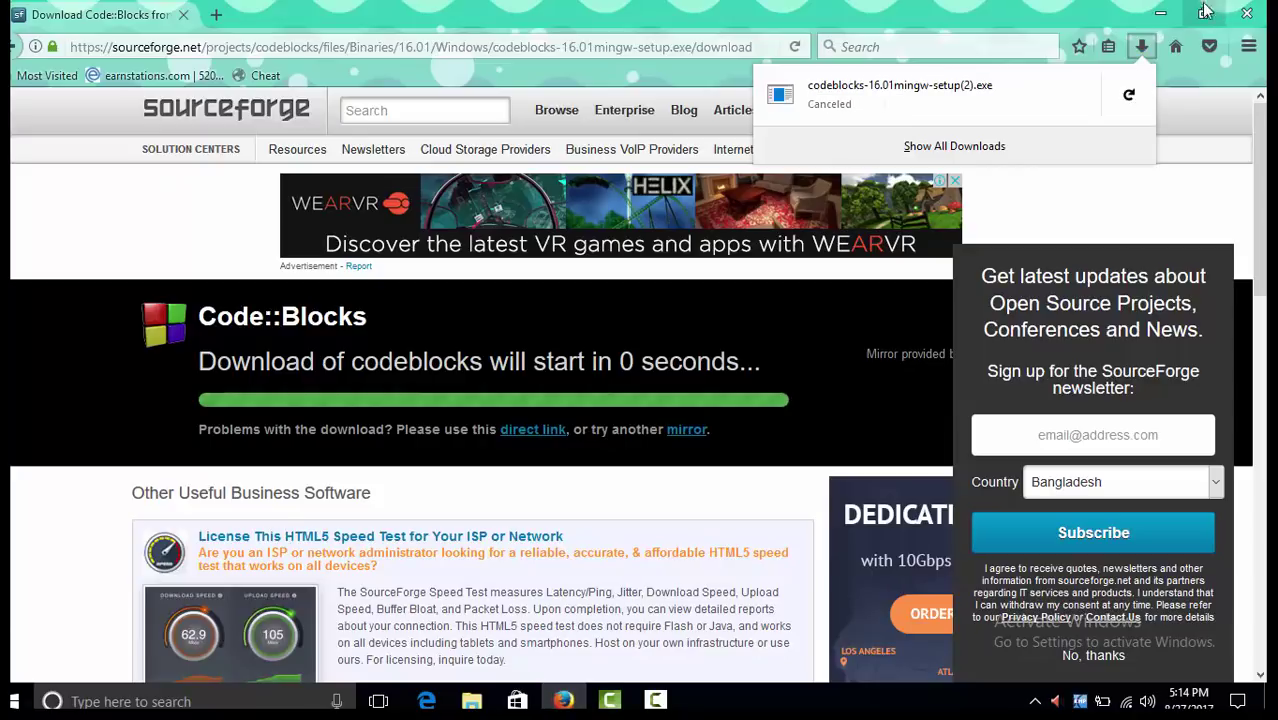
Step: Run codeblocks-16.01mingw-setup(1).exe from Video (F:)\AIUB Download
left_click(1160, 13)
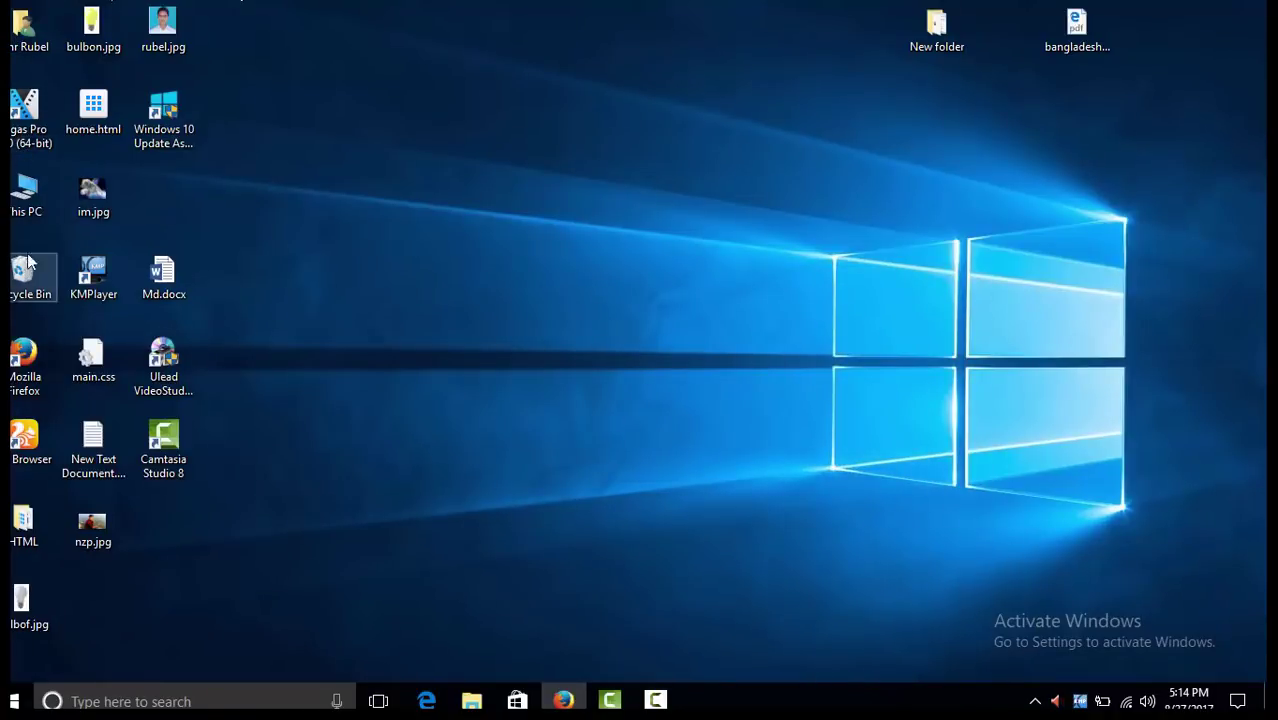
double_click(28, 210)
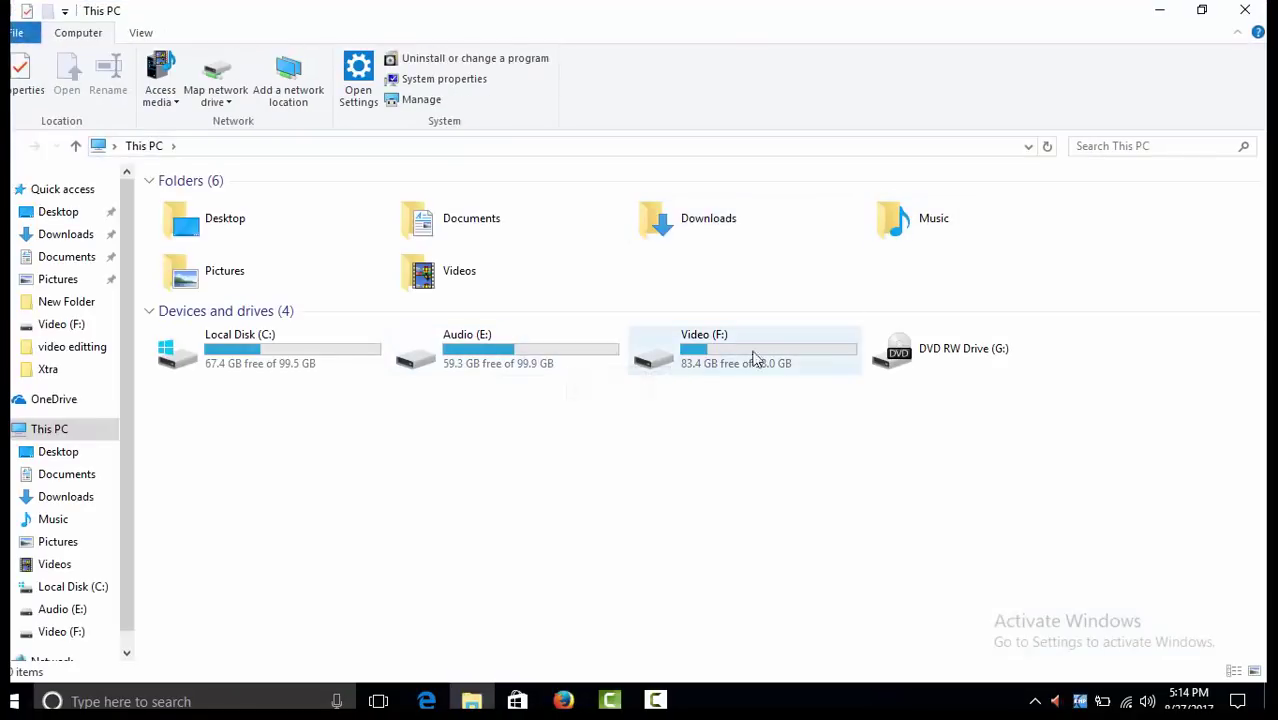
double_click(724, 354)
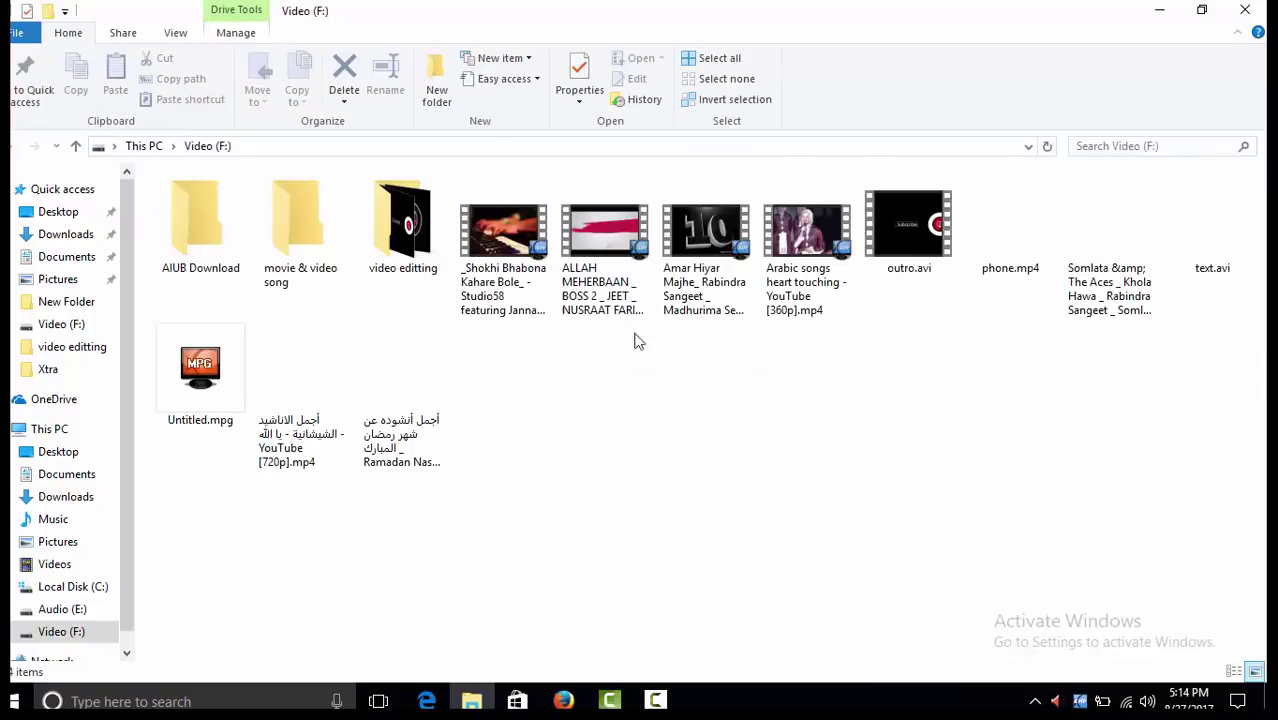
double_click(221, 245)
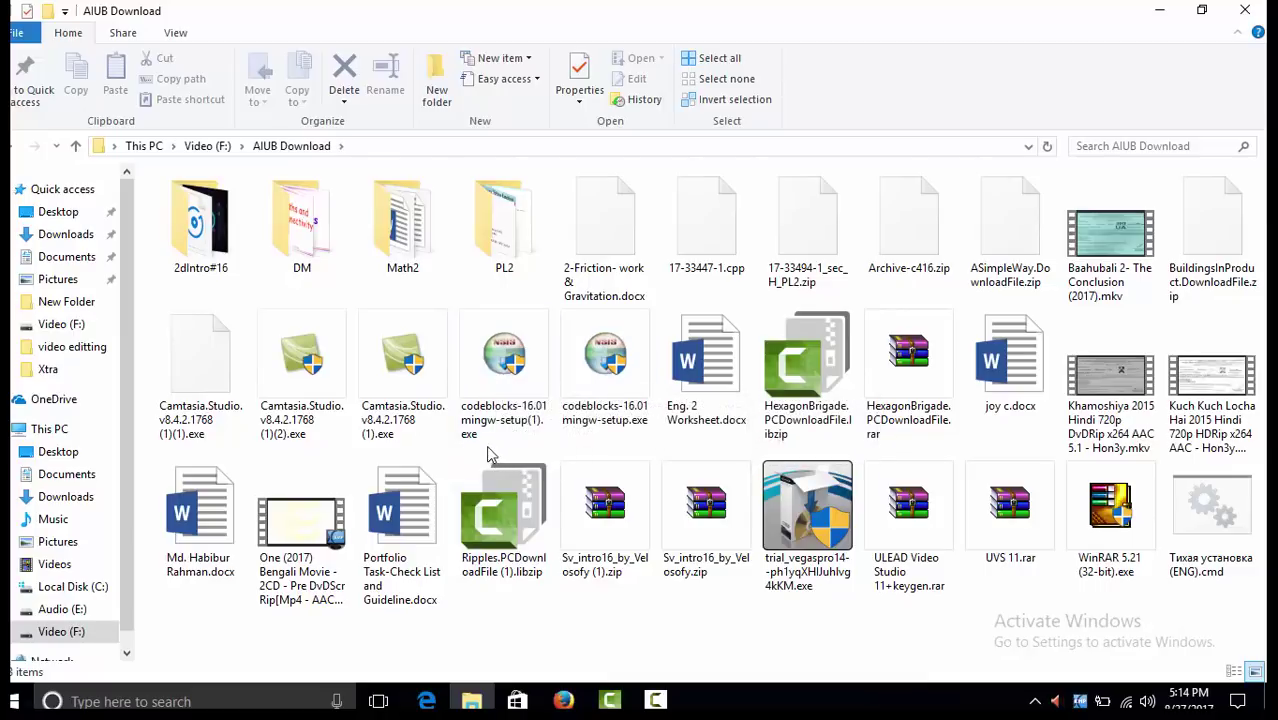
double_click(509, 398)
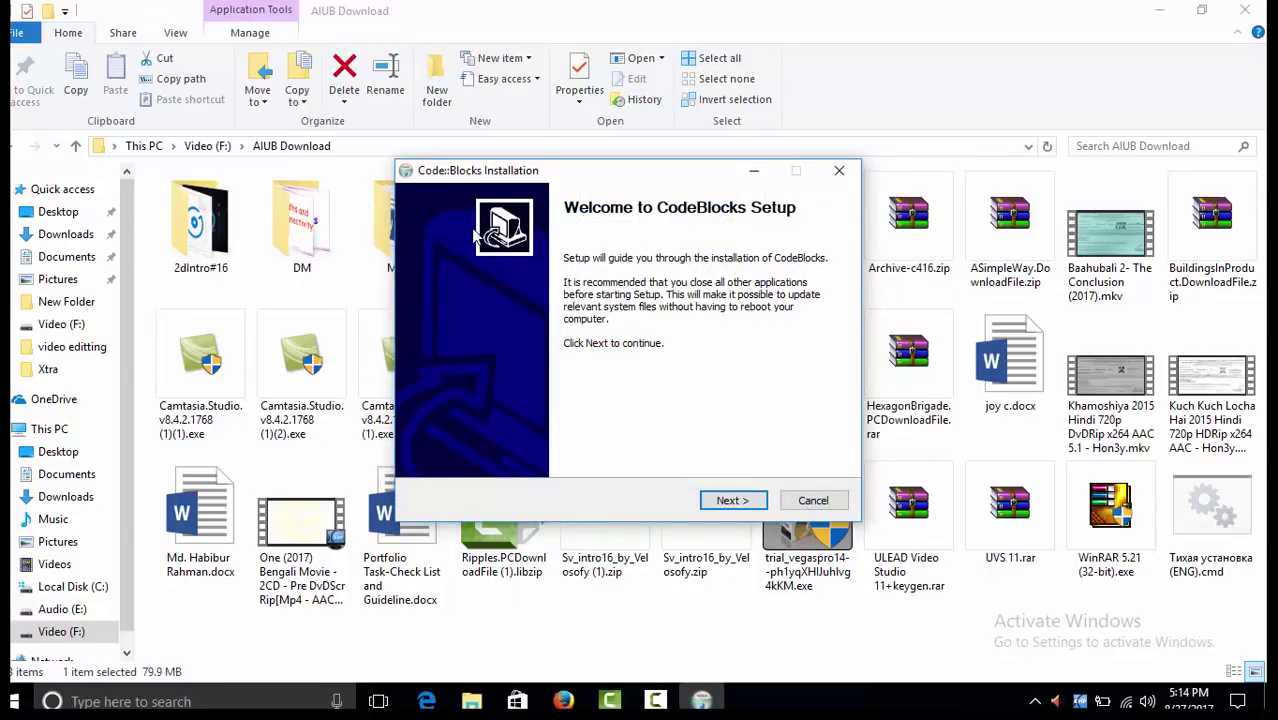
Step: Accept the licence and install all CodeBlocks components into C:\Program Files (x86)\CodeBlocks
left_click(730, 503)
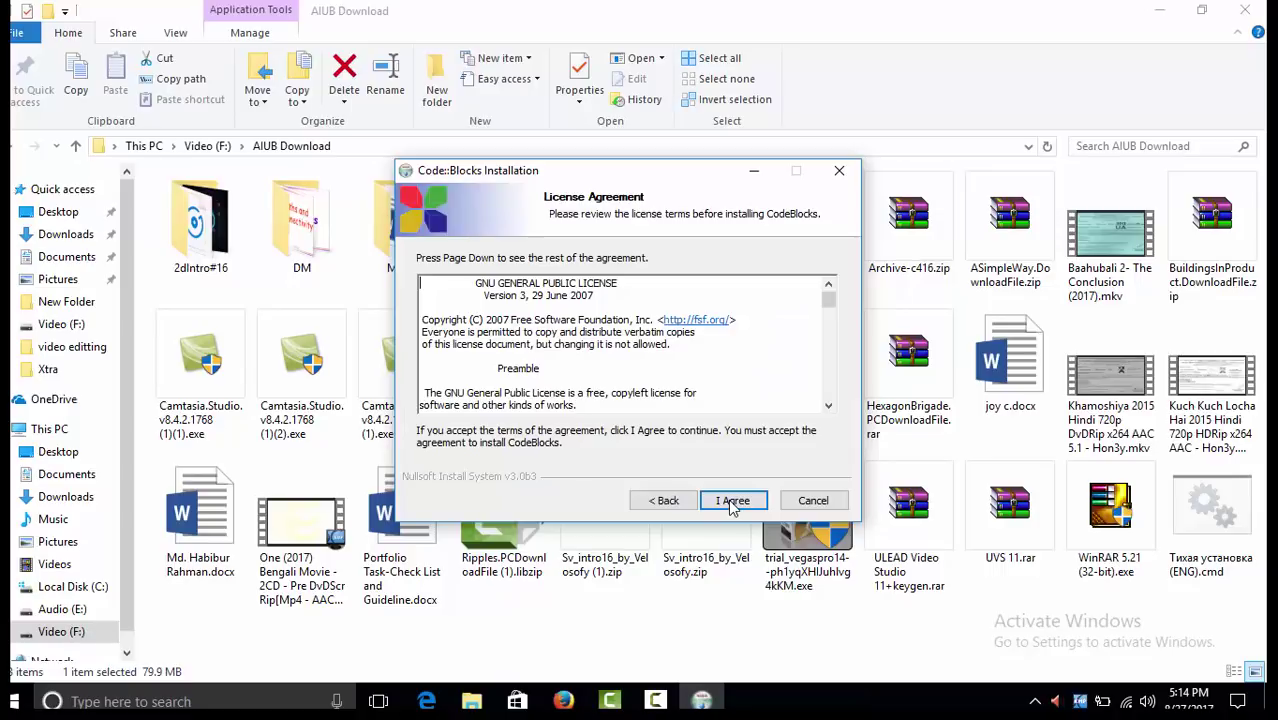
left_click(733, 502)
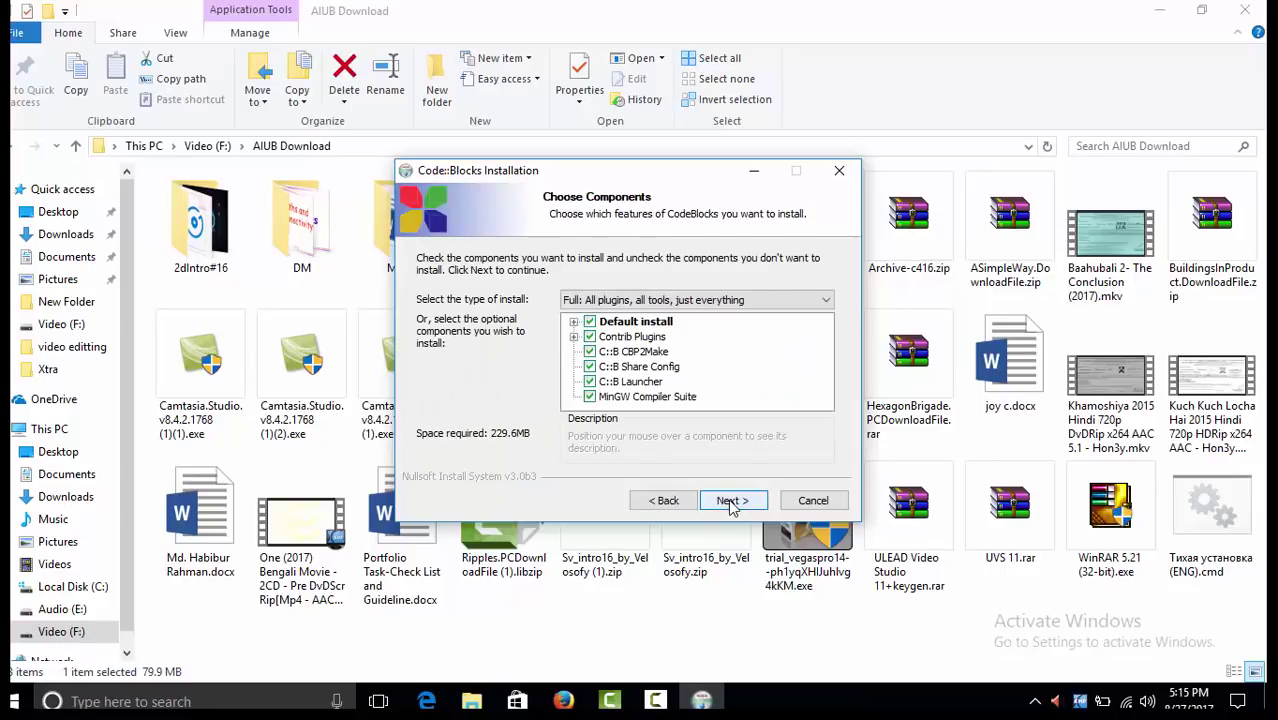
left_click(732, 501)
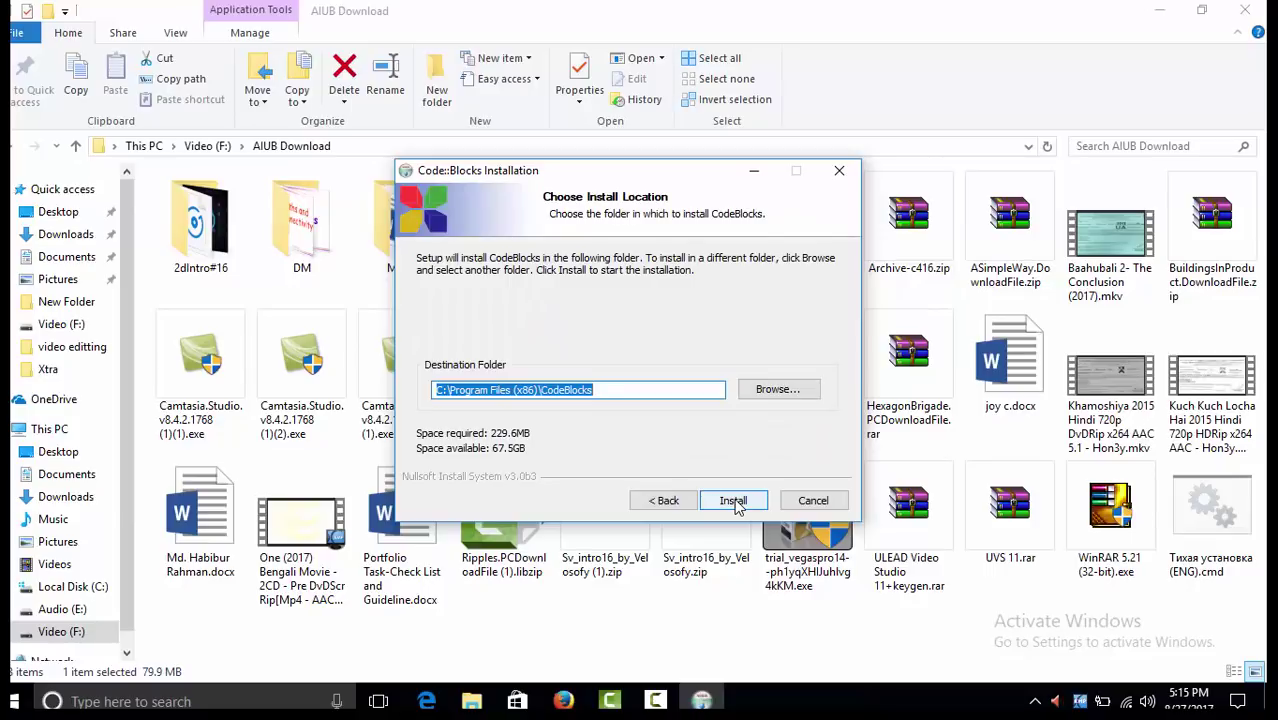
left_click(733, 501)
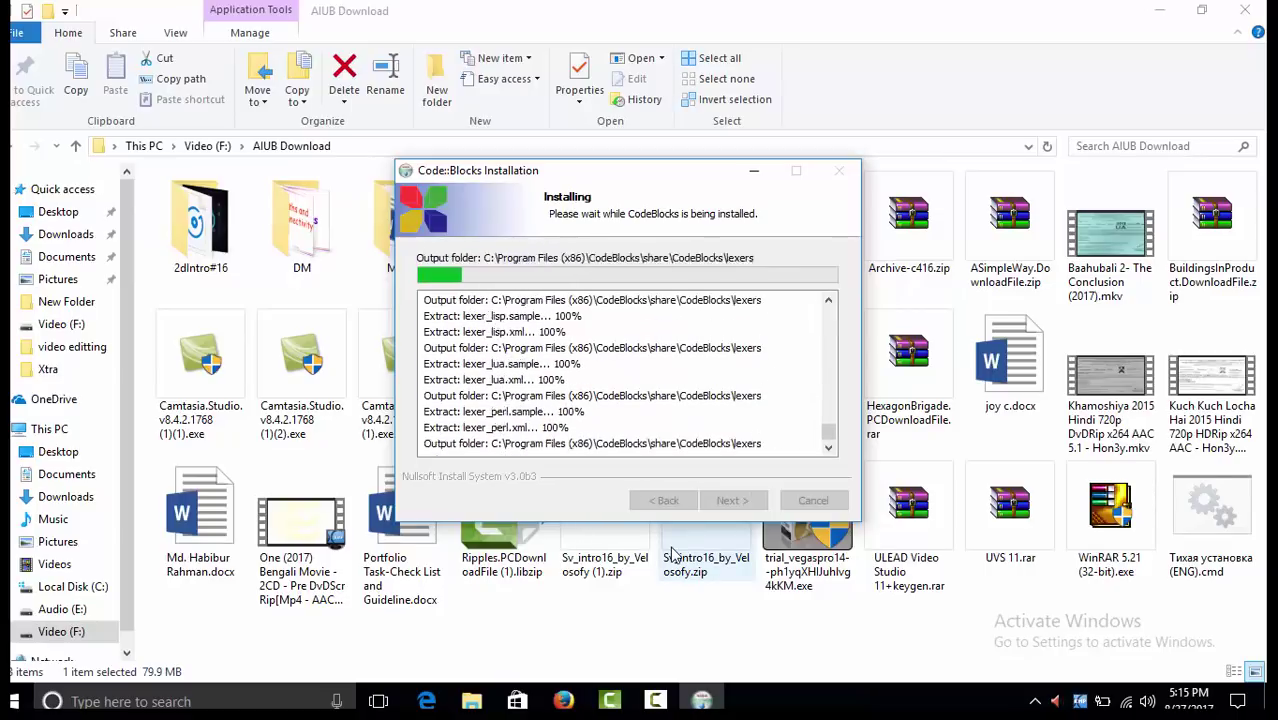
left_click(1161, 12)
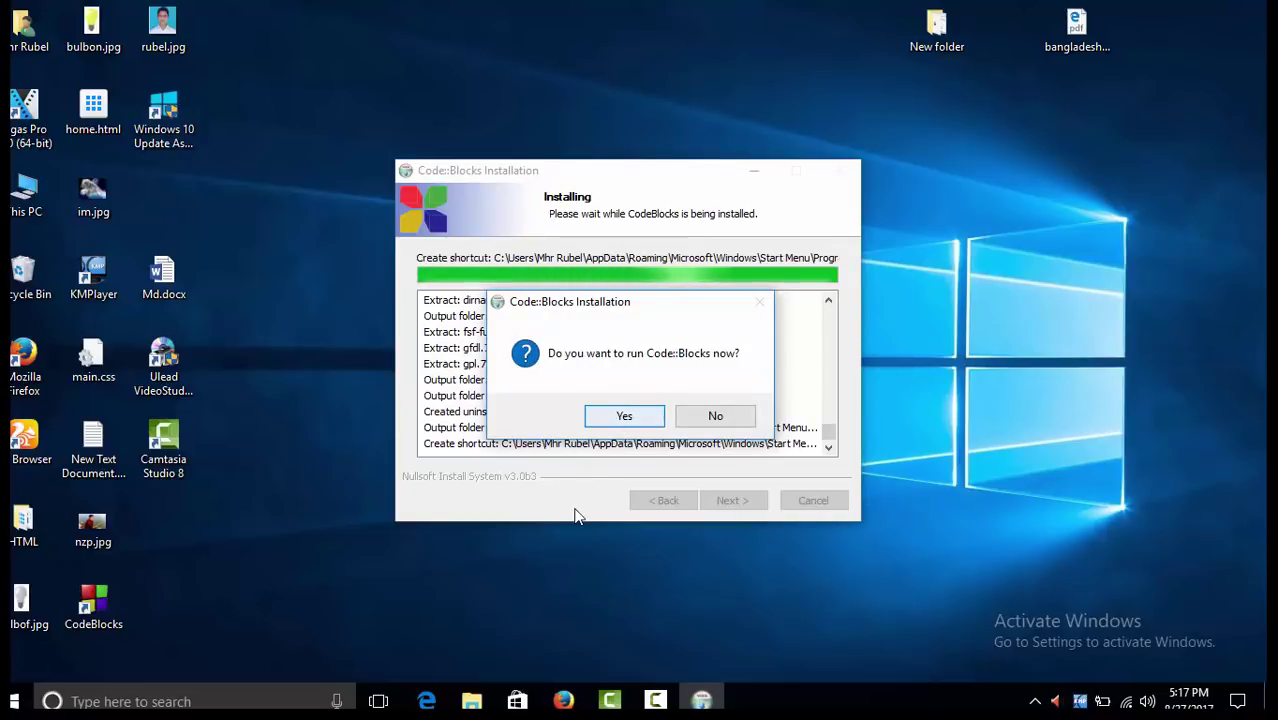
Step: Choose to run Code::Blocks now and finish the installer
left_click(622, 416)
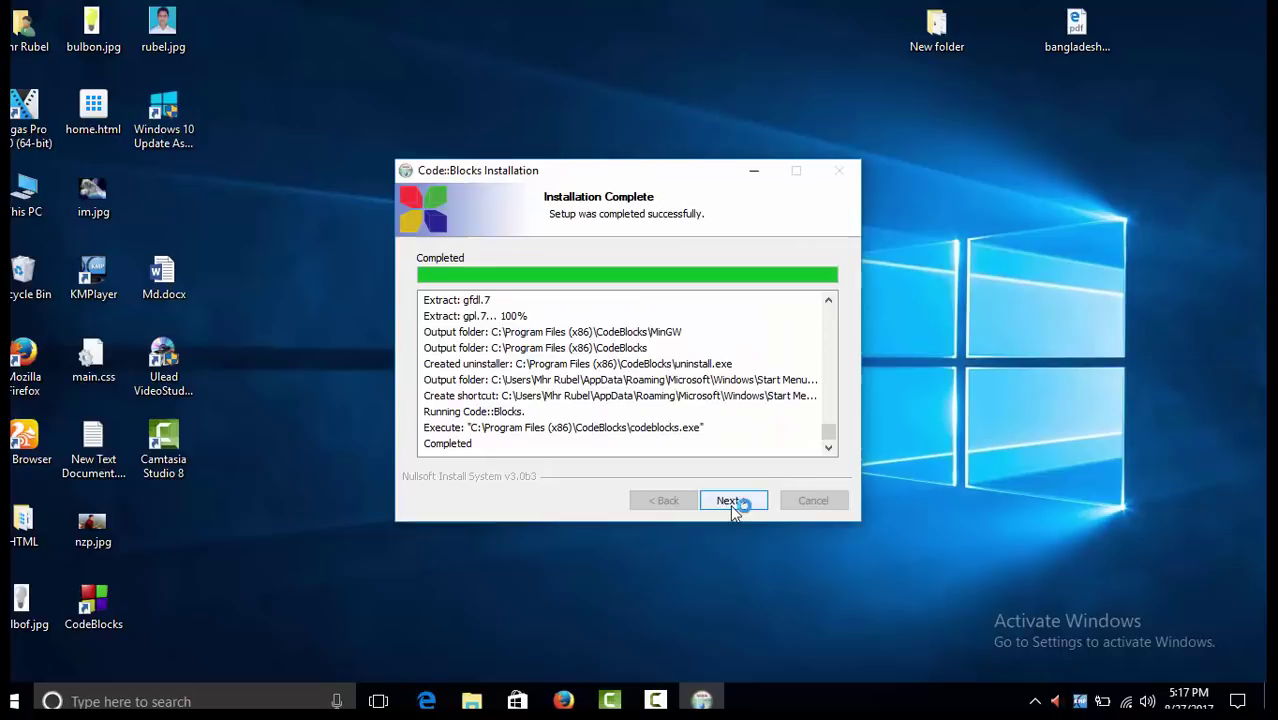
left_click(733, 503)
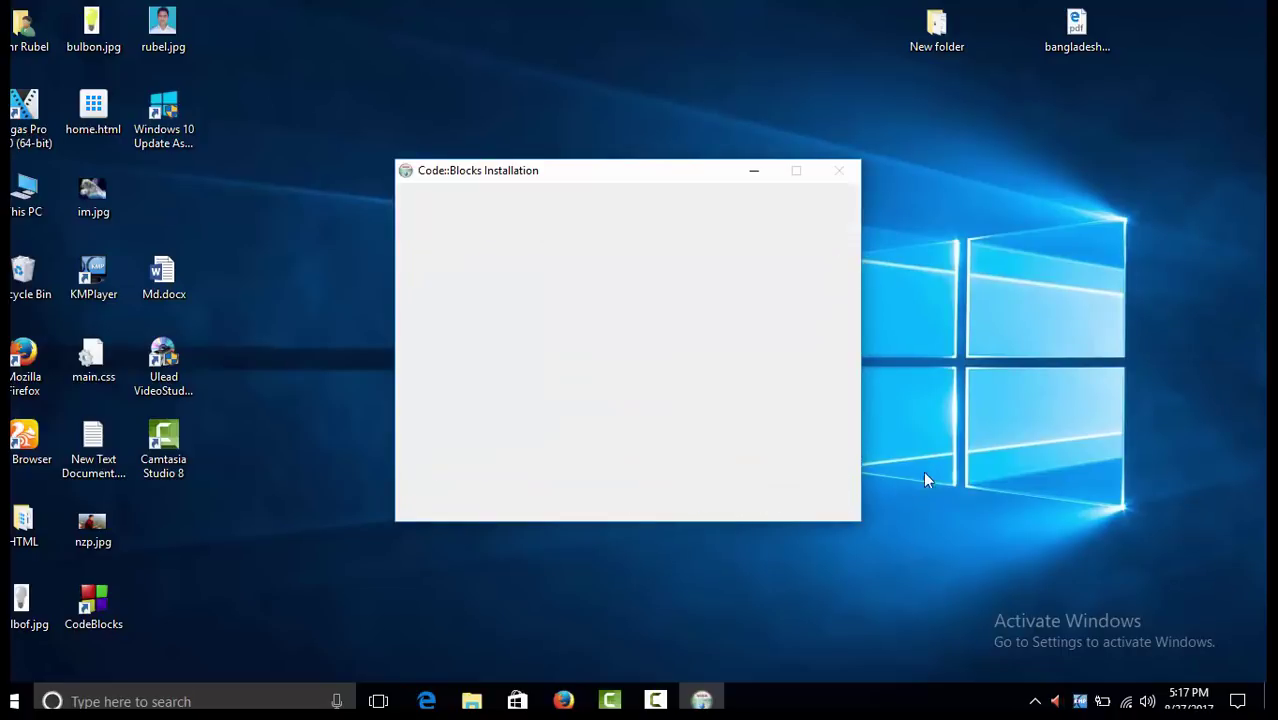
left_click(729, 503)
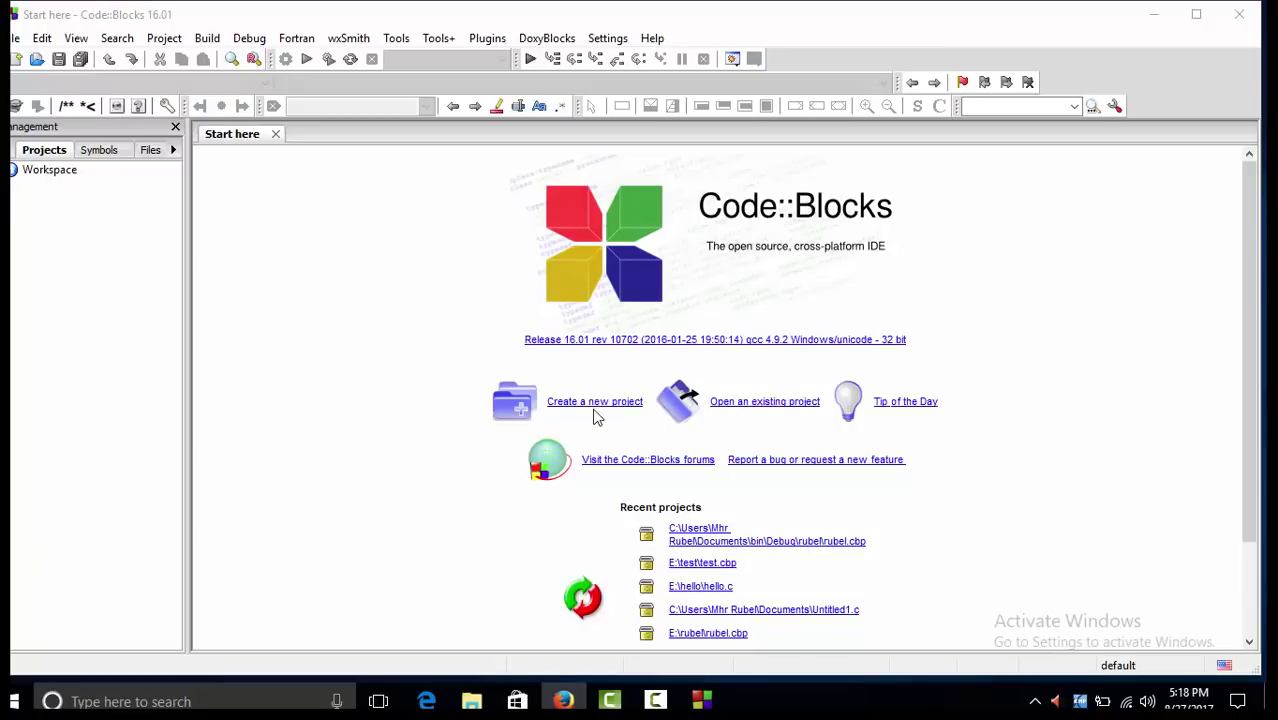
Step: Start a new C Console application project titled 'project'
left_click(593, 404)
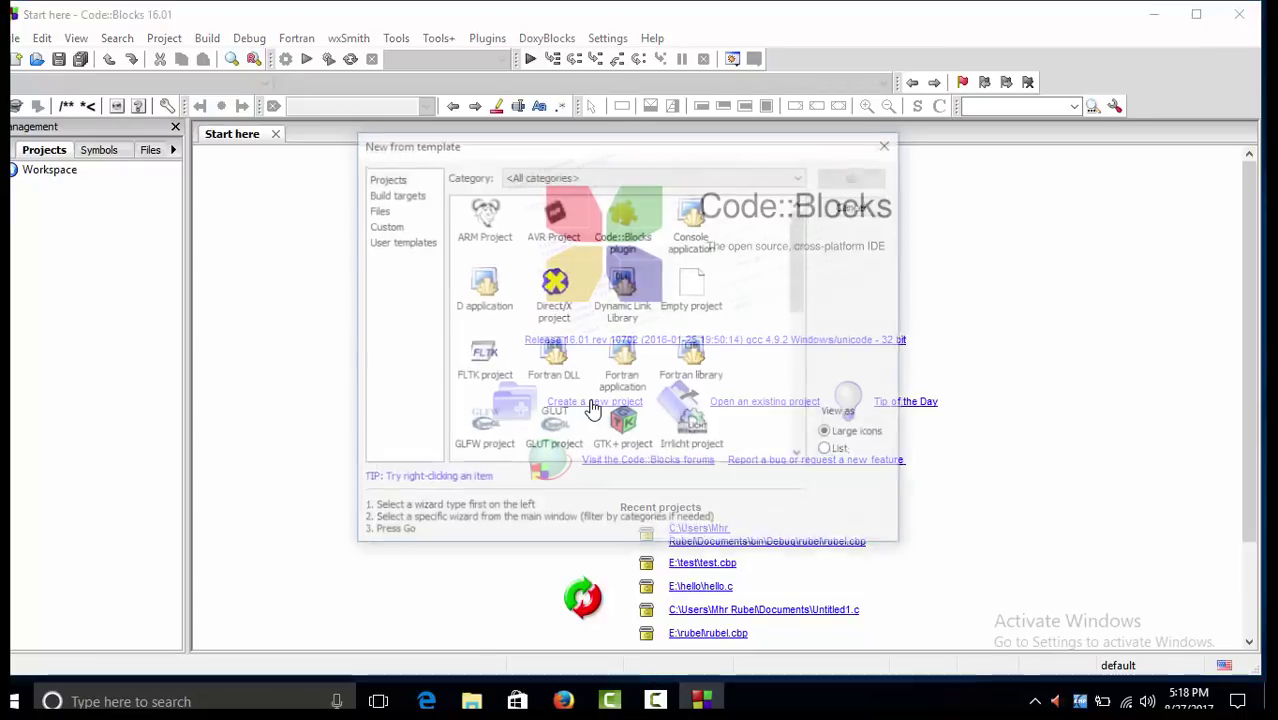
double_click(688, 238)
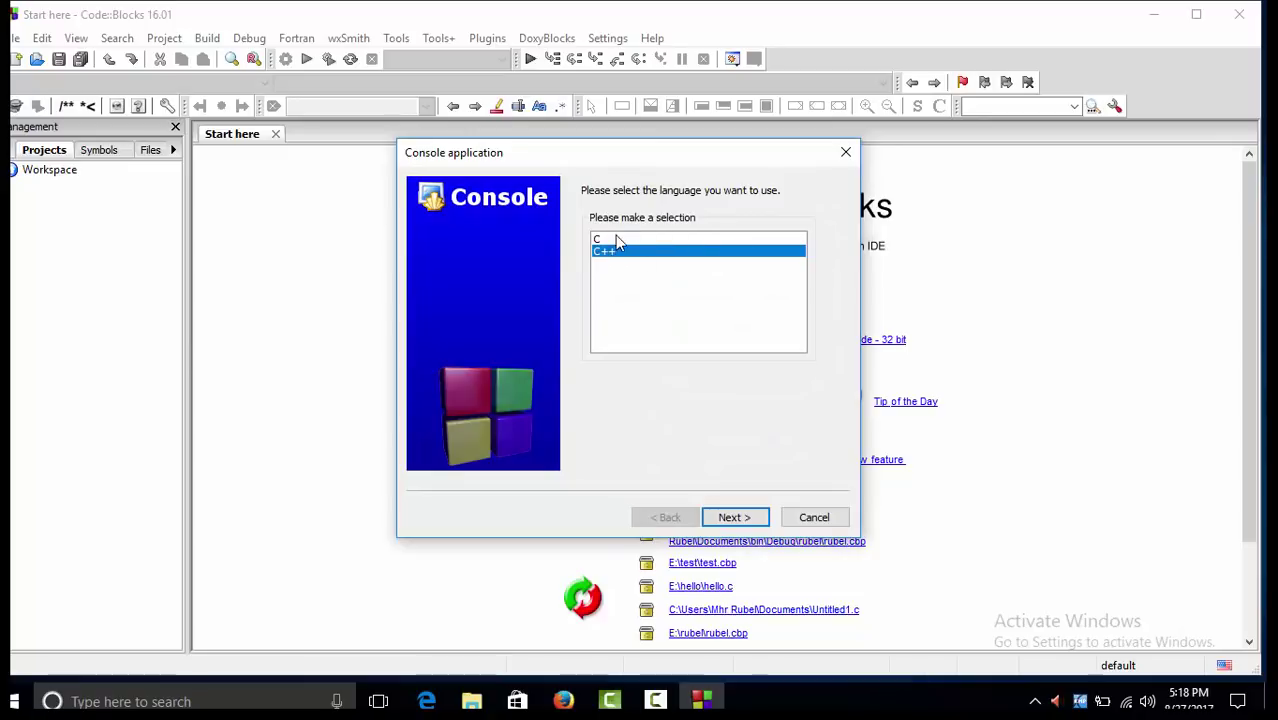
left_click(615, 238)
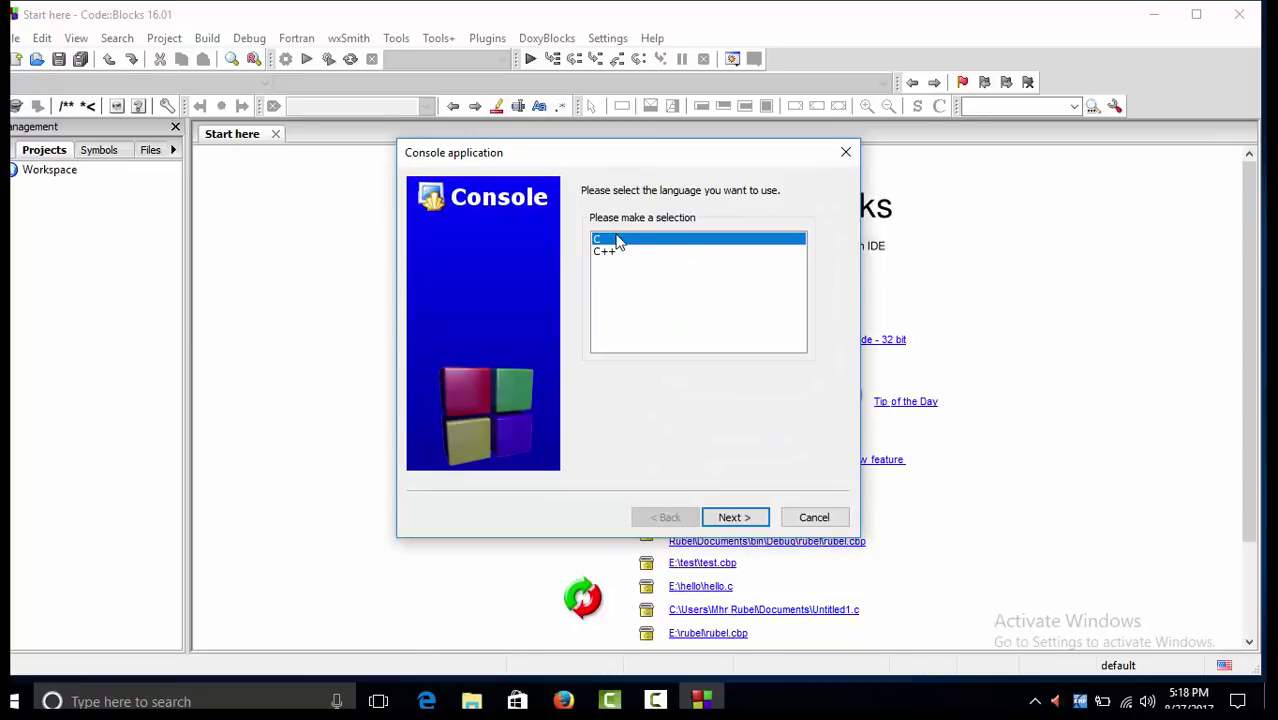
left_click(741, 521)
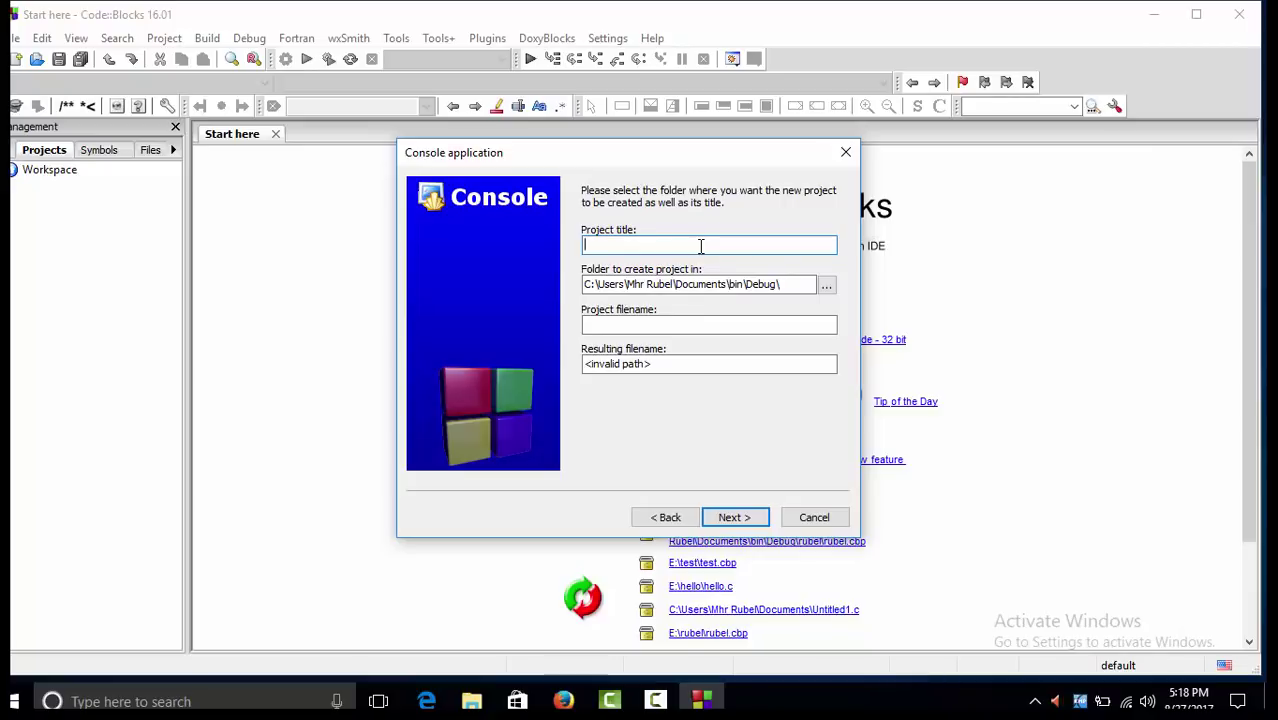
type("p")
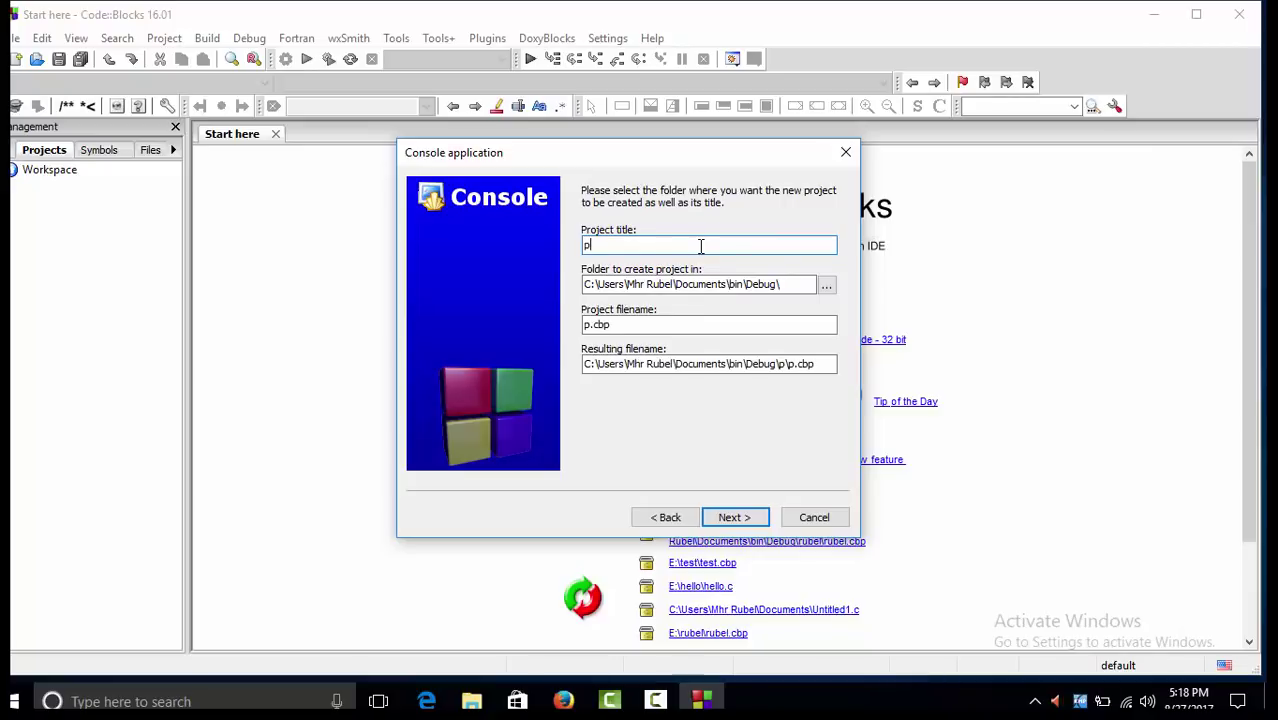
type("roject")
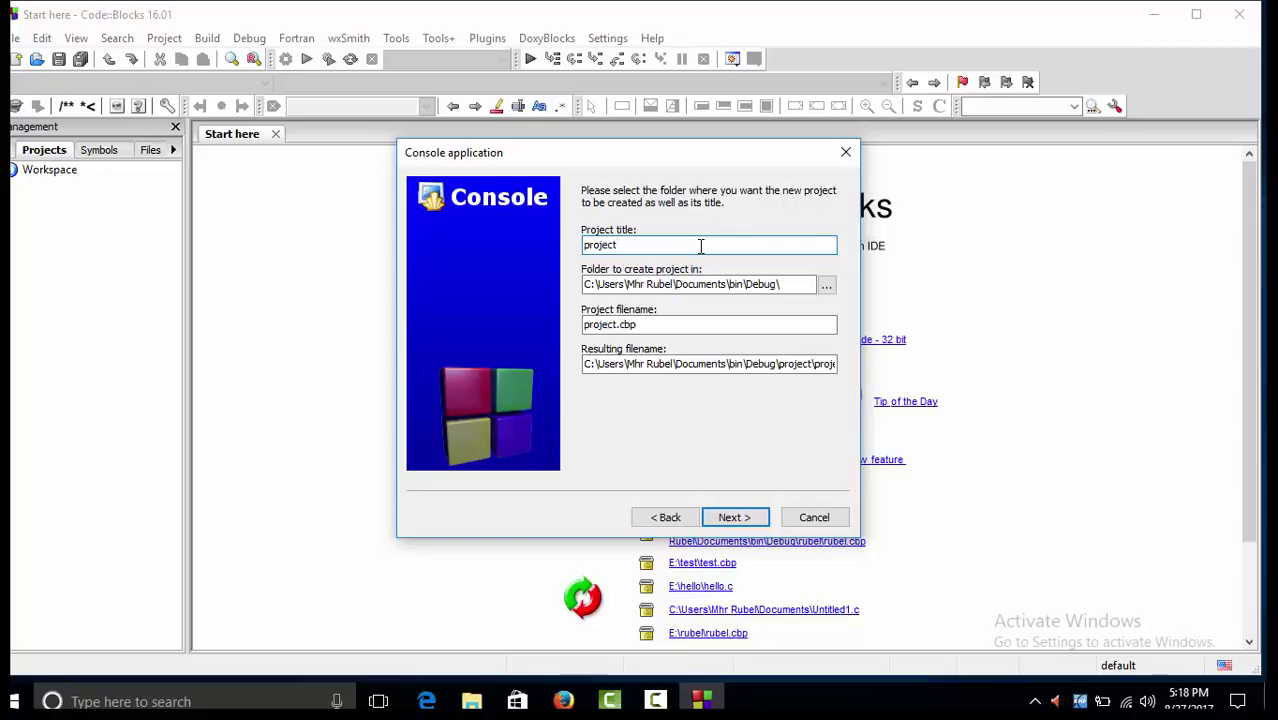
Step: Put the project in Documents\bin and finish with GNU GCC Compiler defaults
left_click(826, 288)
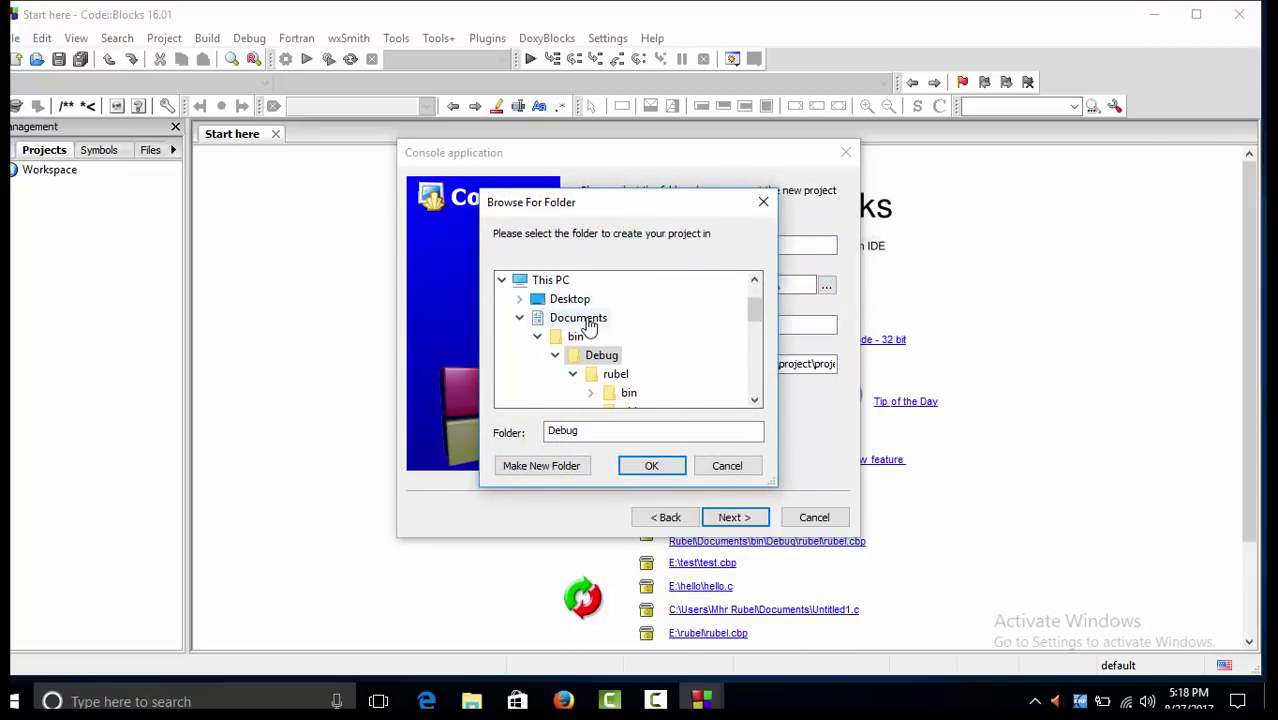
left_click(586, 321)
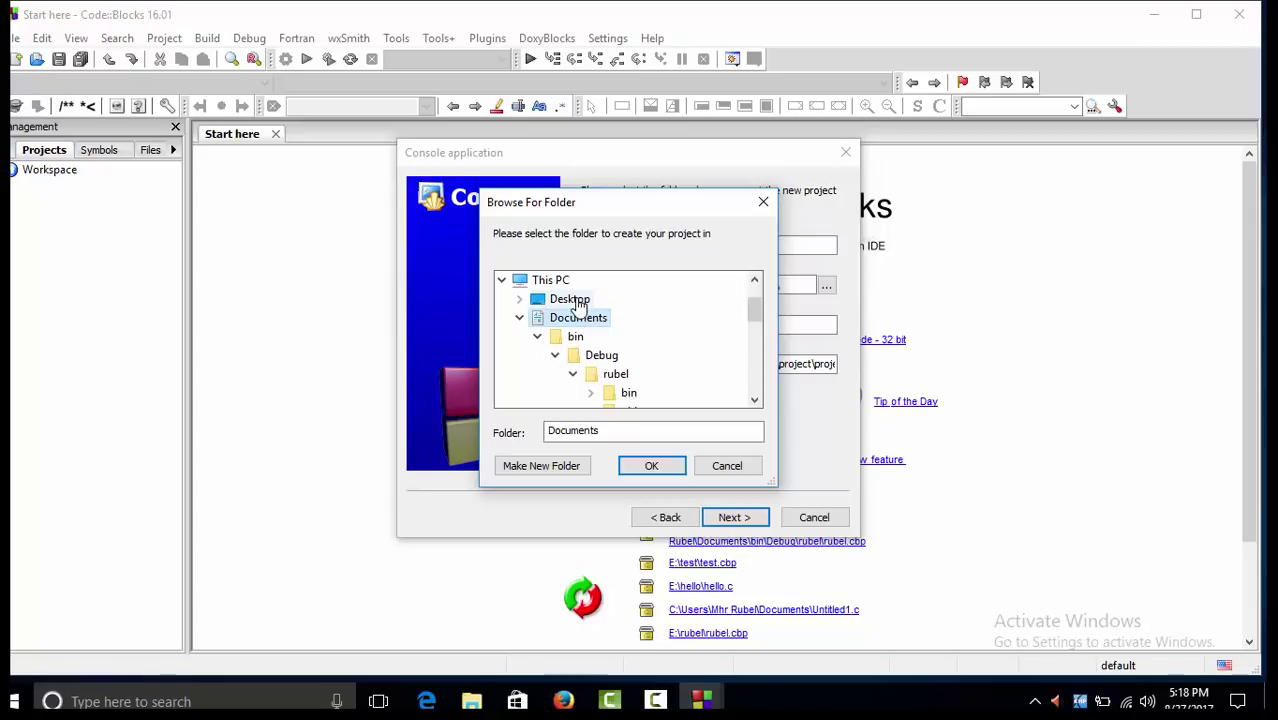
left_click(575, 338)
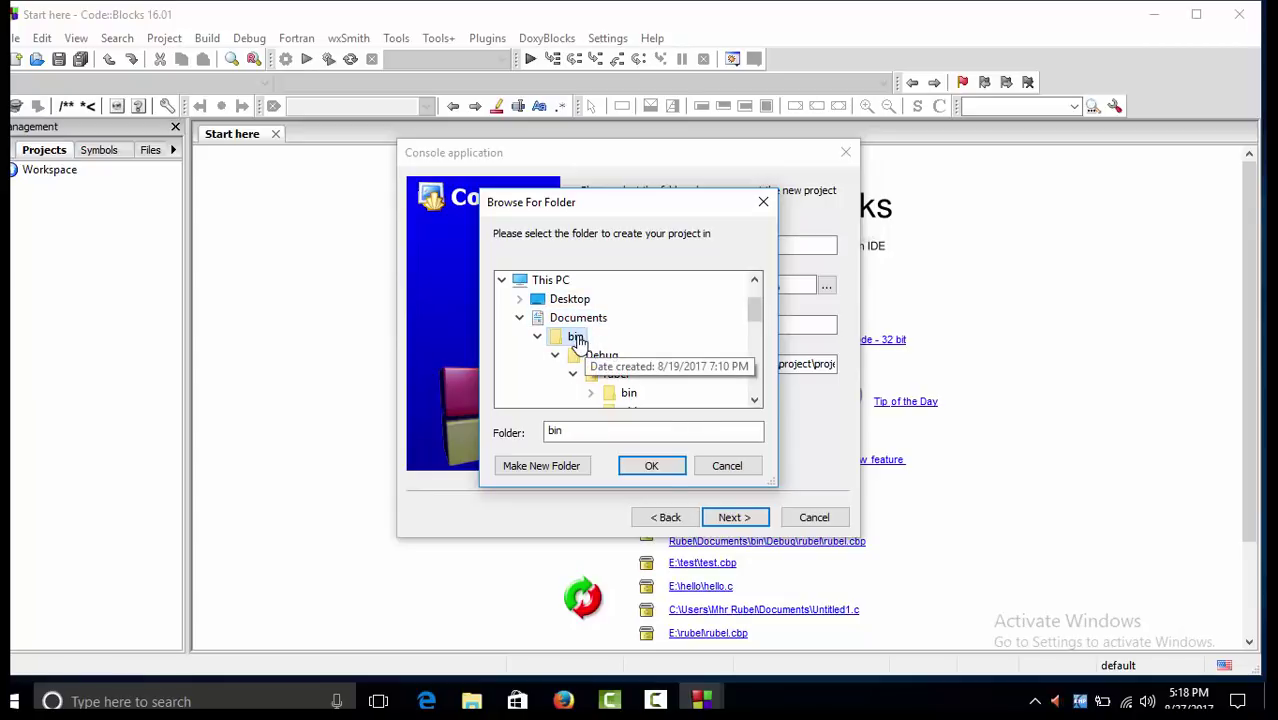
left_click(651, 467)
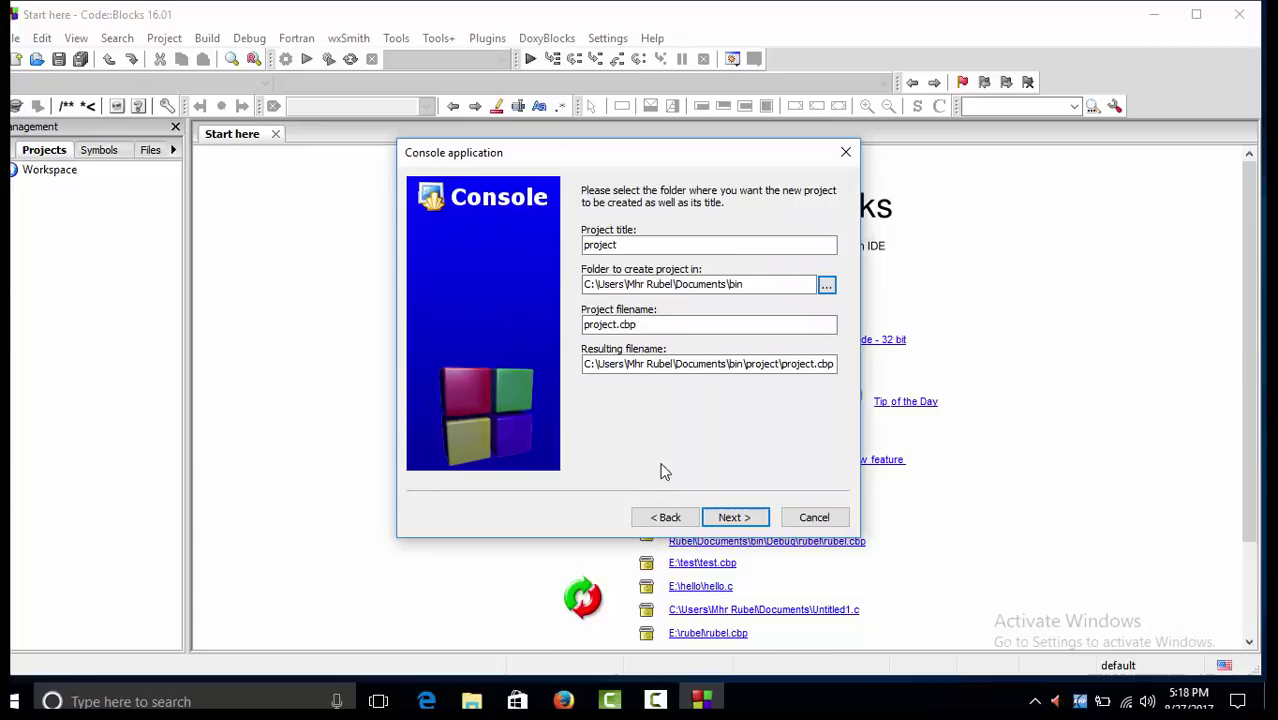
left_click(735, 518)
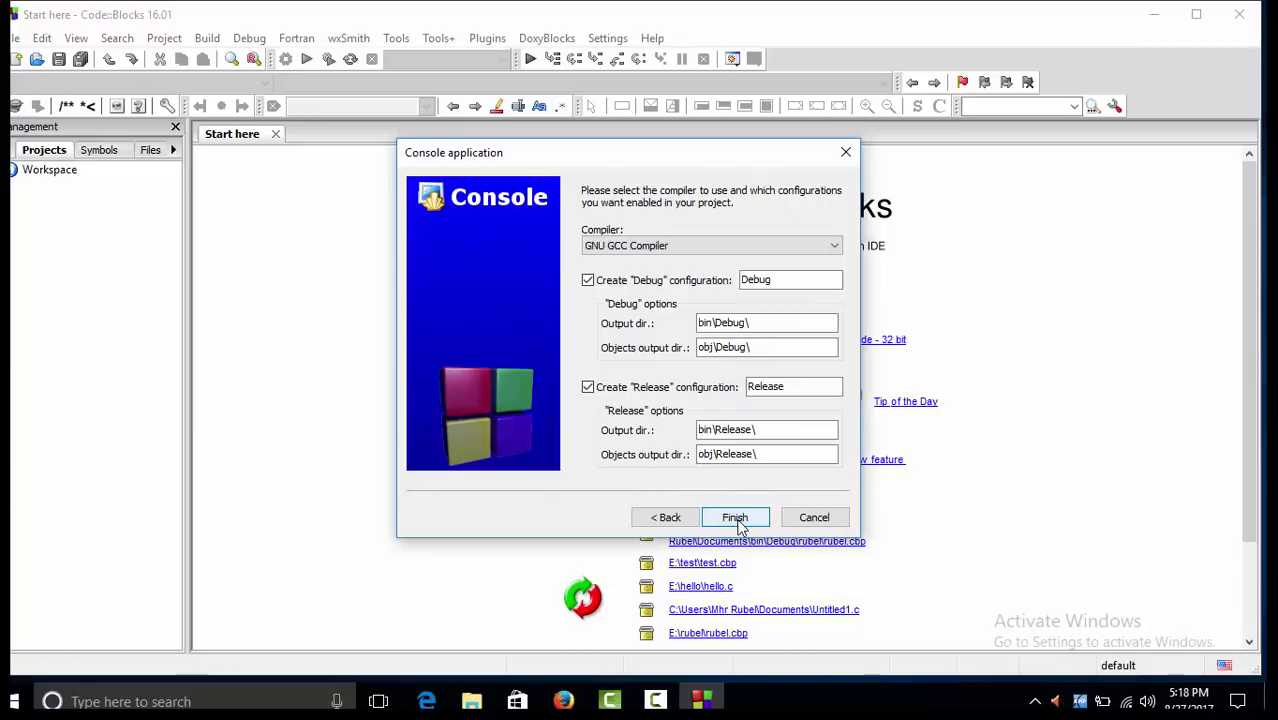
left_click(738, 520)
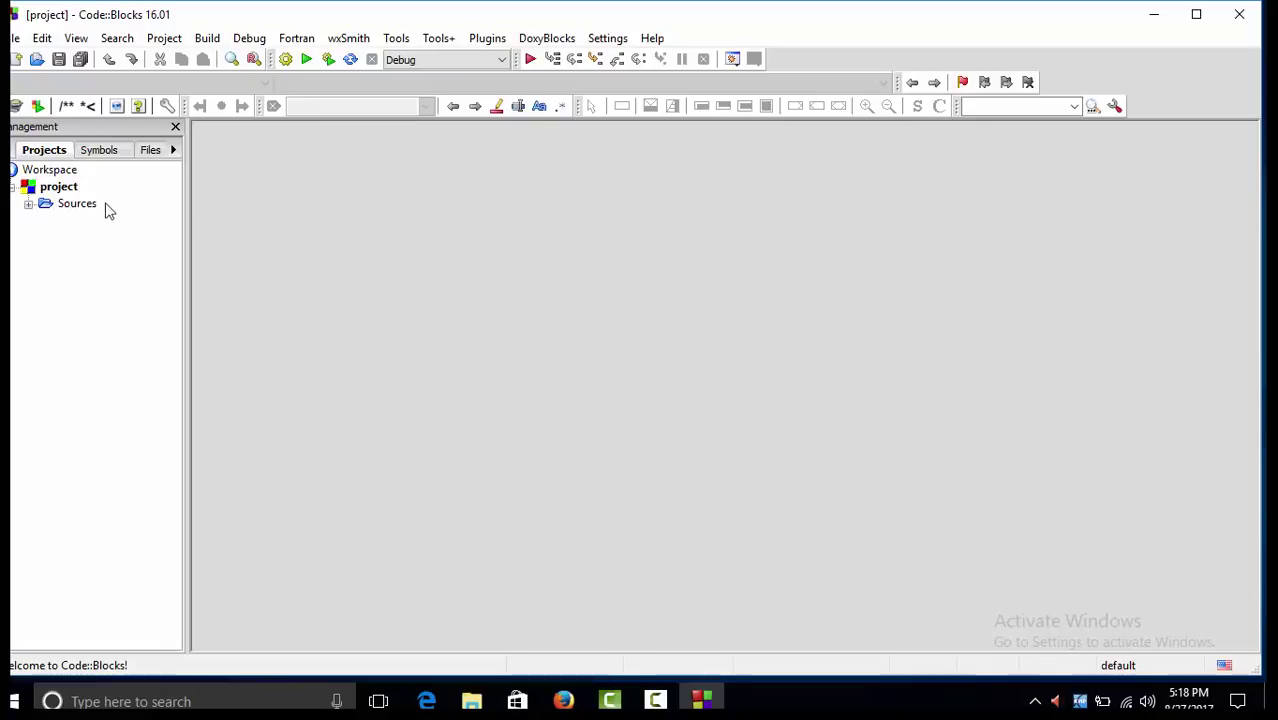
Step: Open main.c from the project's Sources folder to show the Hello world program
left_click(29, 204)
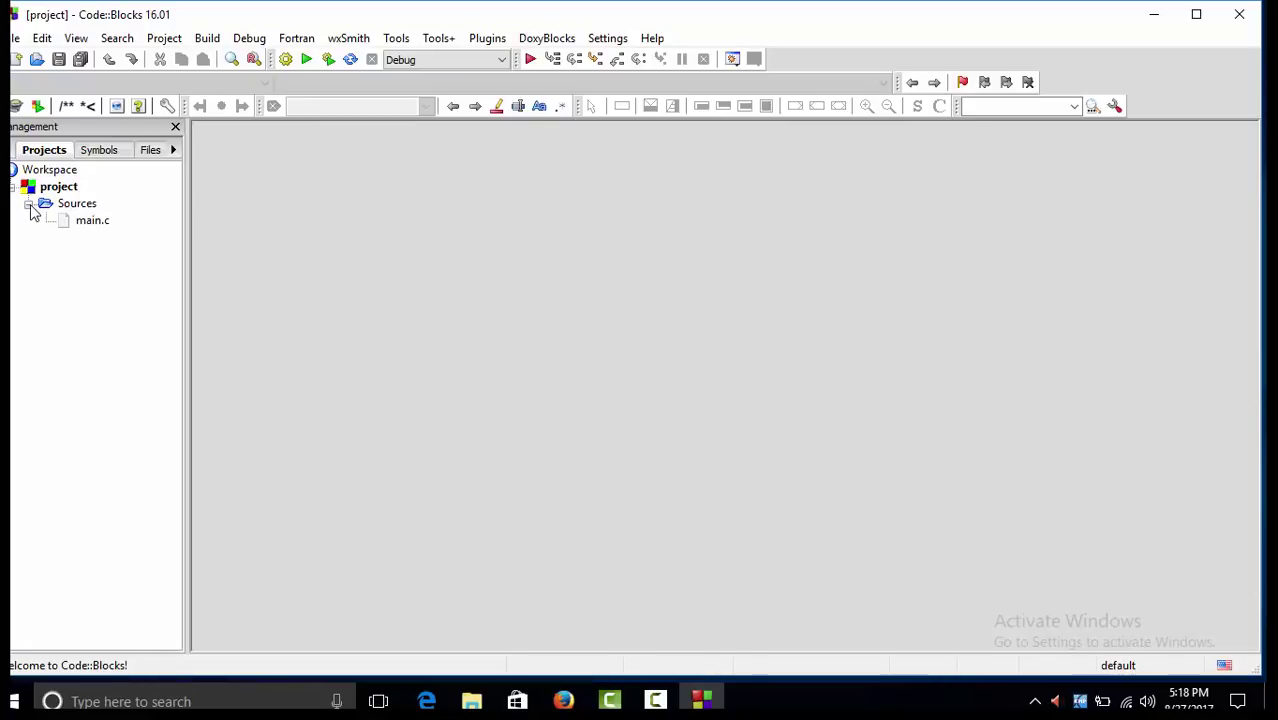
double_click(78, 224)
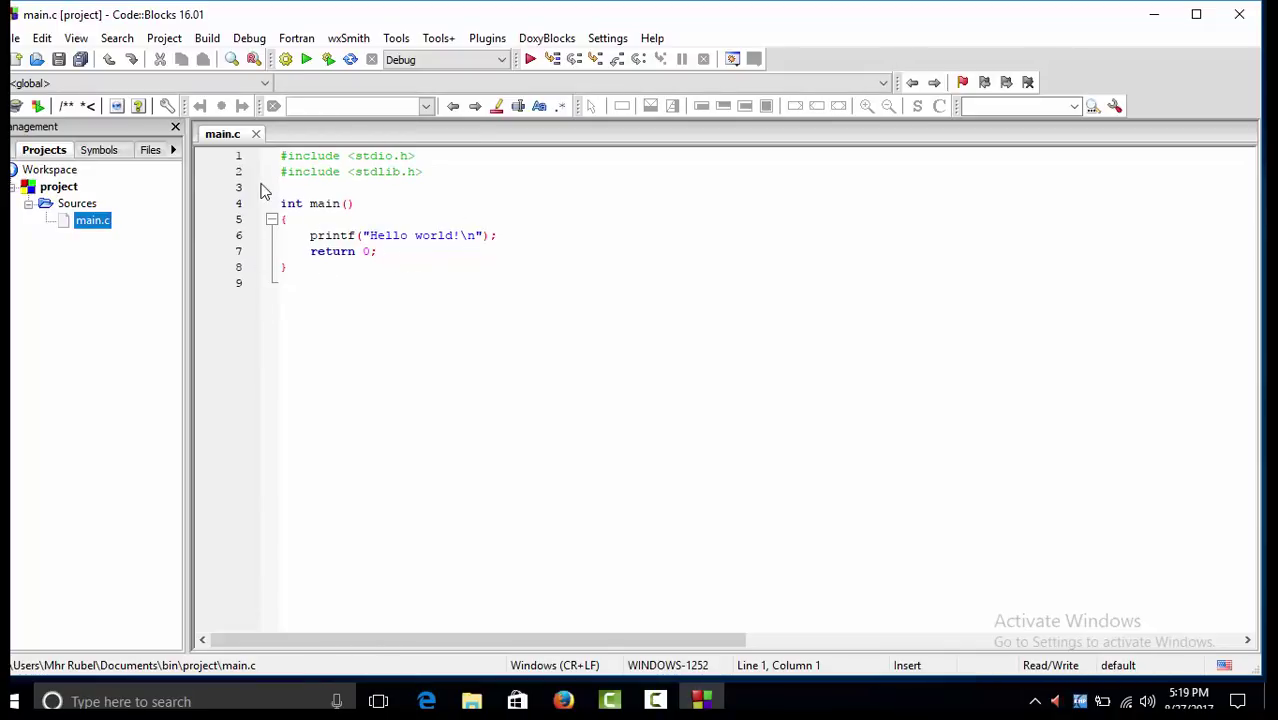
Step: Build and run the project, check the Hello world! console output, then close it
left_click(327, 60)
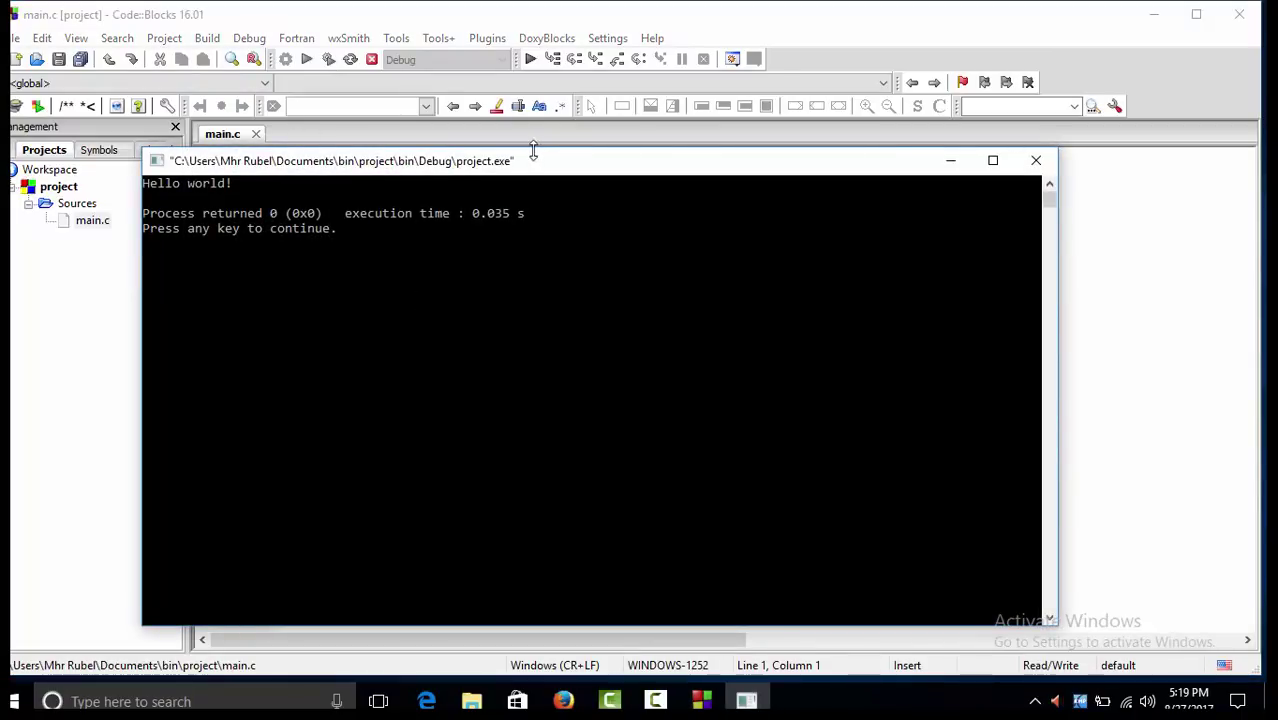
left_click_drag(545, 163, 746, 184)
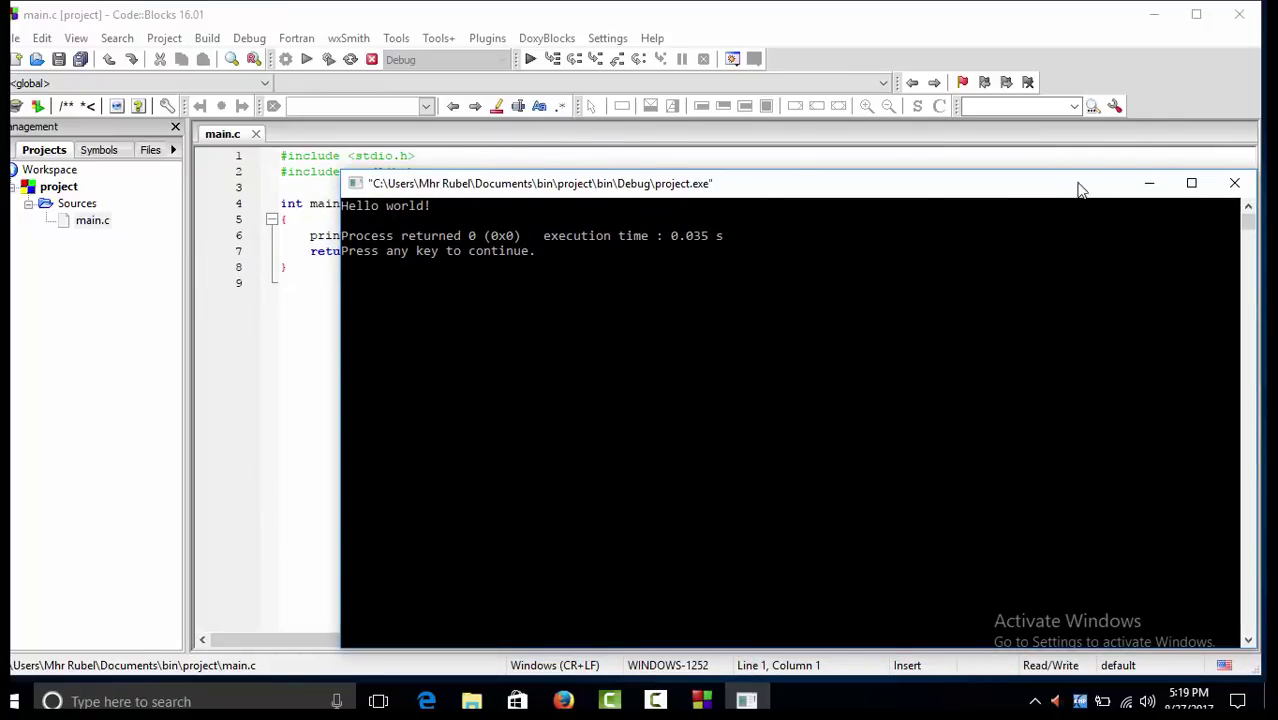
left_click(1232, 184)
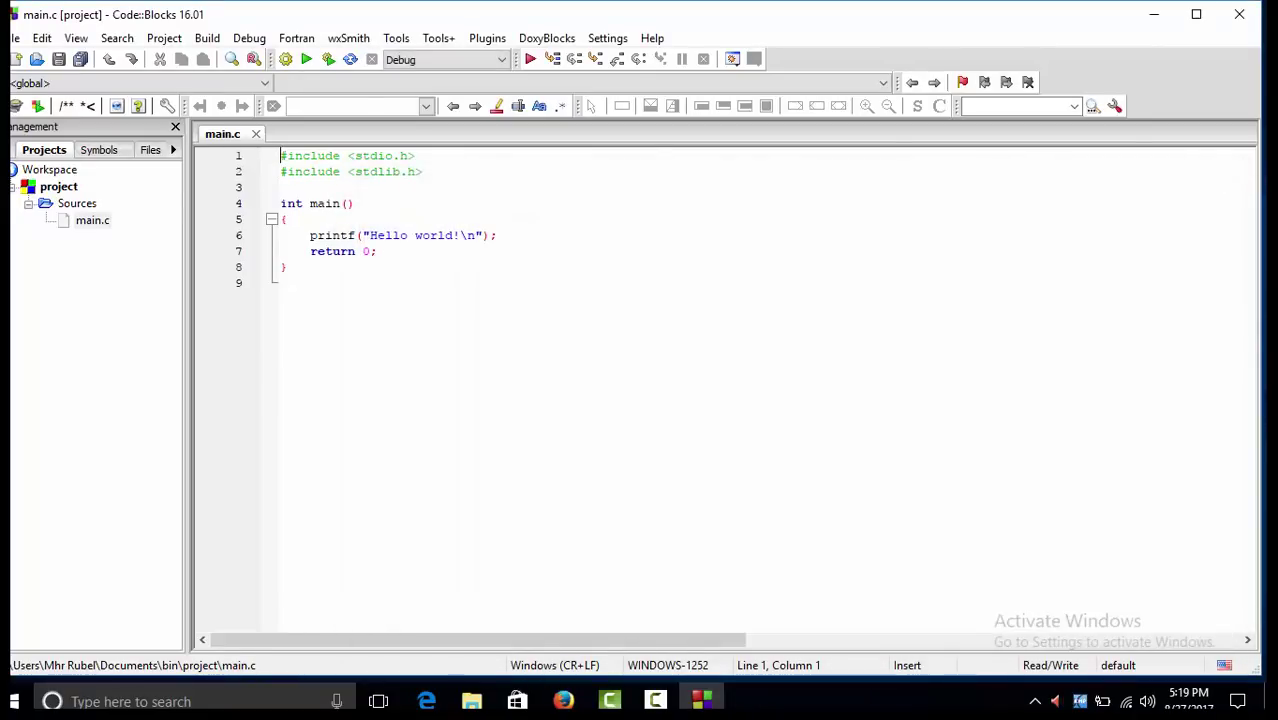
Step: Bring up Save file as for main.c in the project folder and edit the file name
left_click(15, 40)
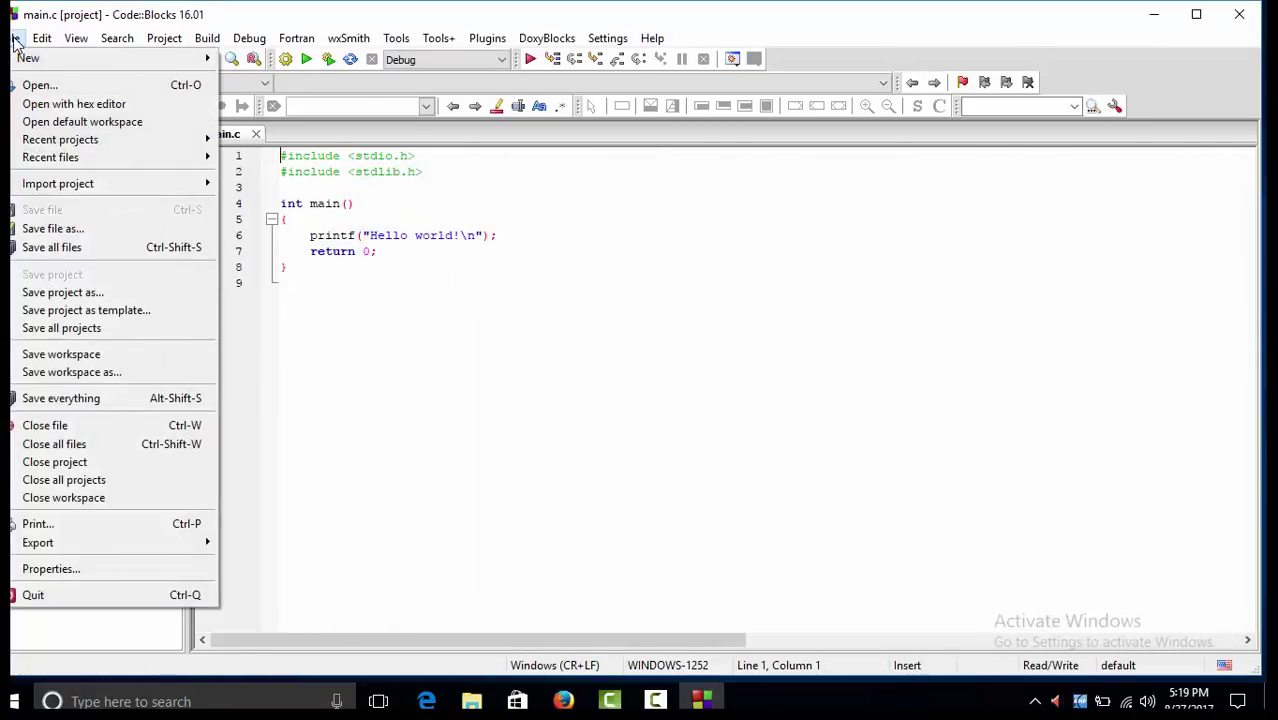
left_click(64, 229)
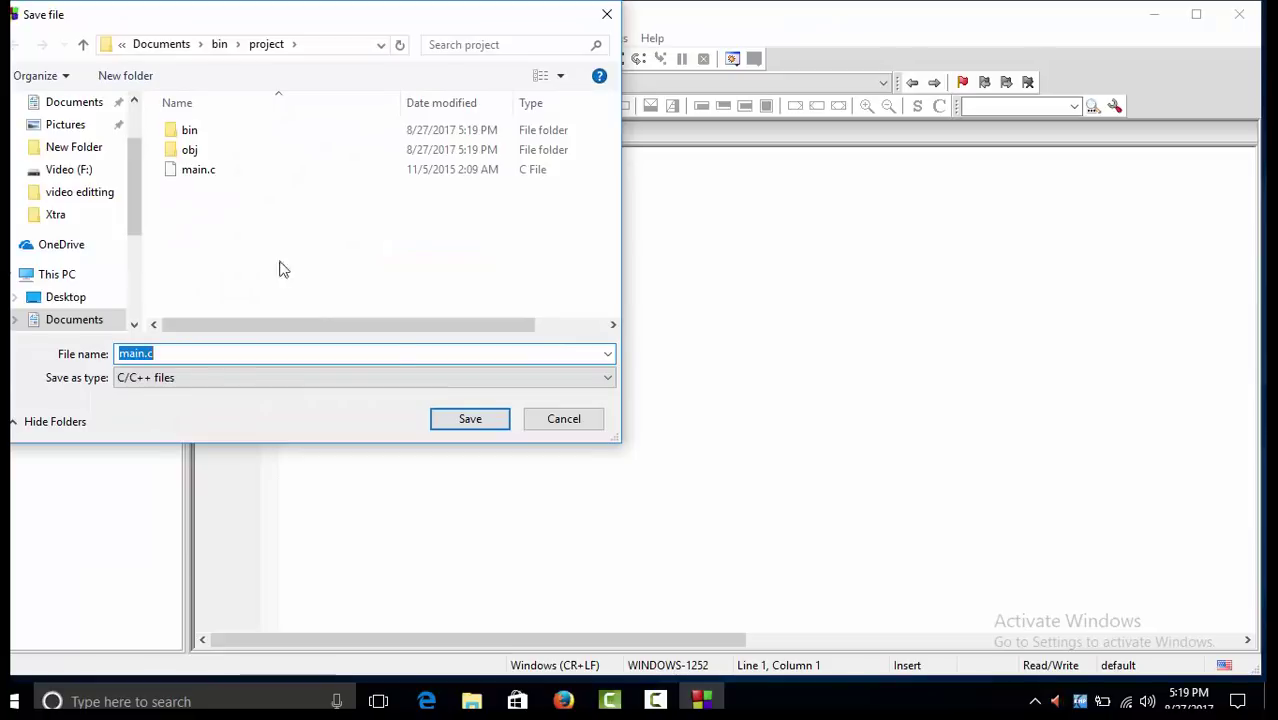
left_click(180, 354)
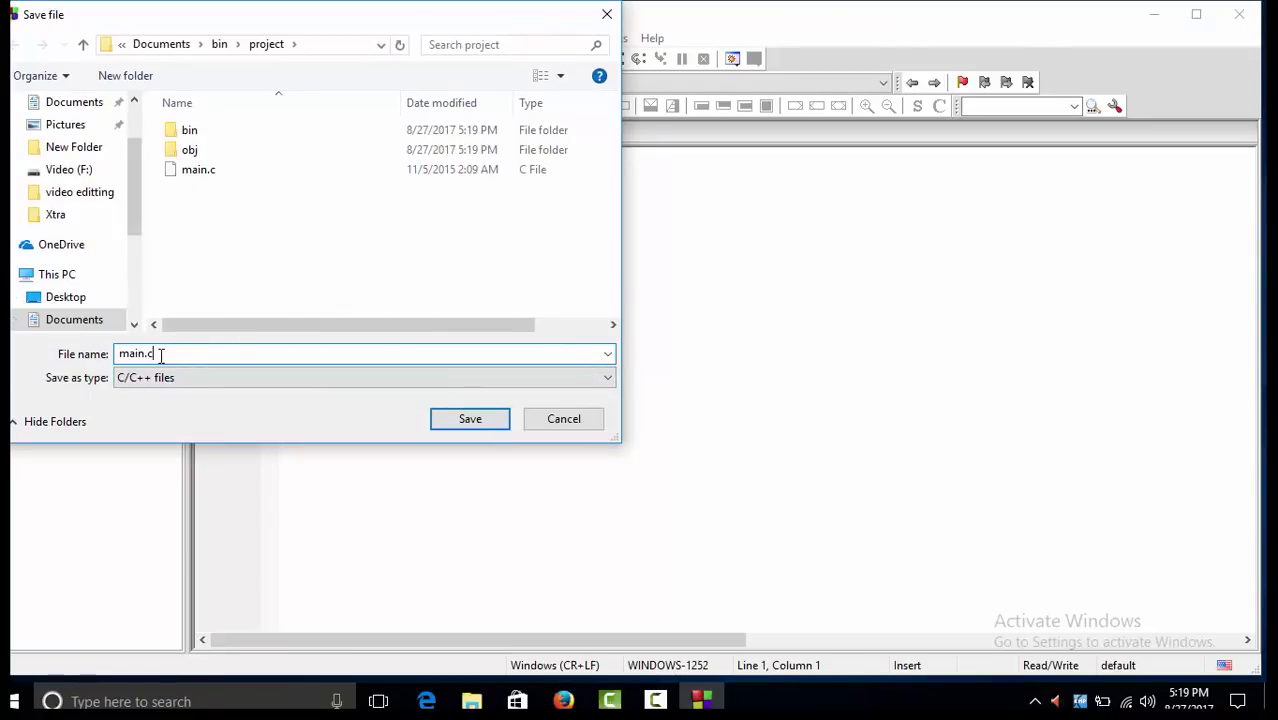